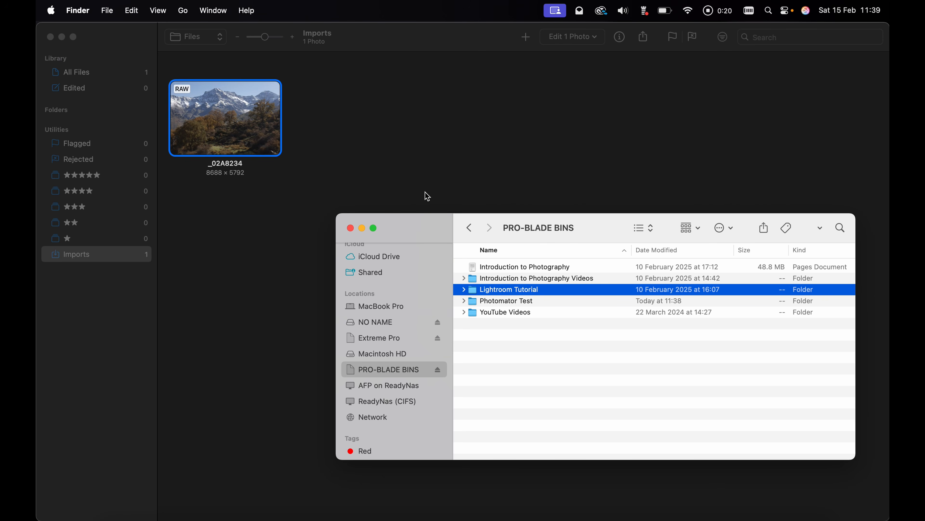
Open the Photomator Test folder on the PRO-BLADE BINS drive to view its files
left_click(464, 301)
double_click(503, 302)
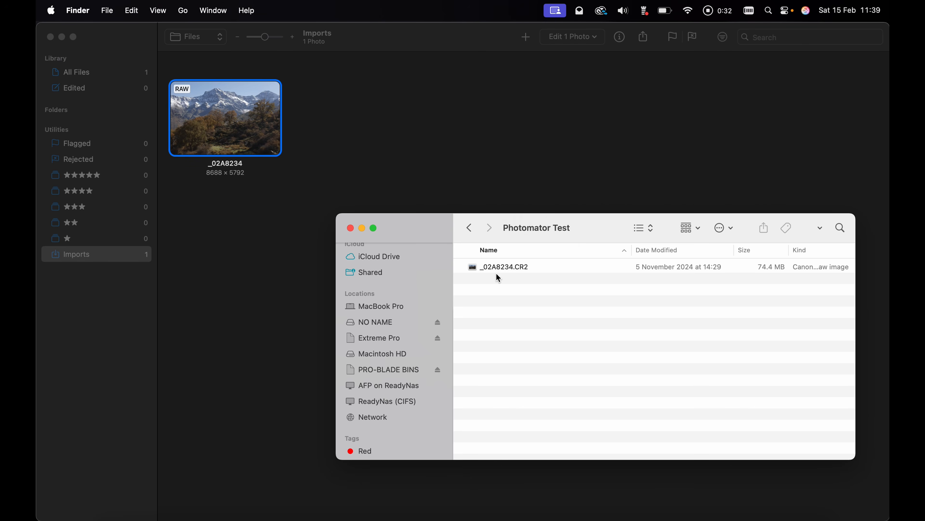
Open the imported _02A8234 photo in the Photomator editor and display its file info
double_click(228, 125)
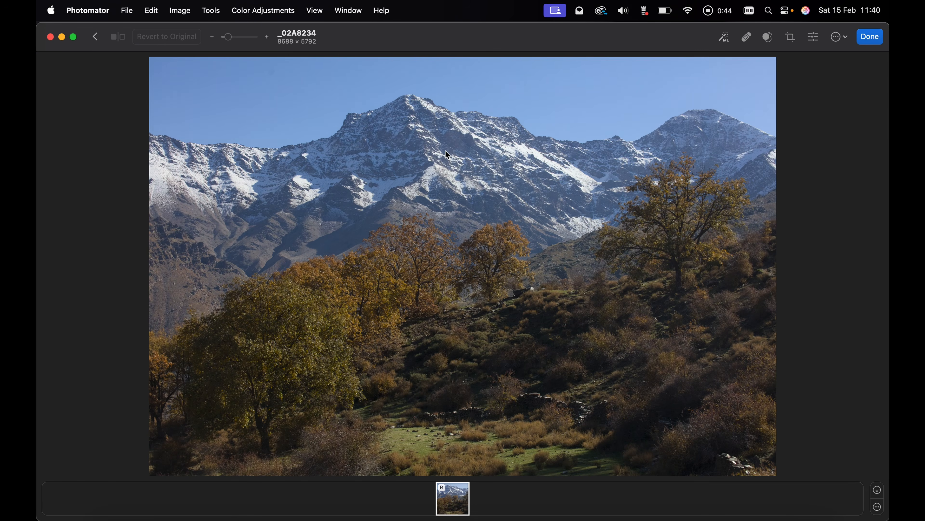
left_click(840, 37)
left_click(807, 60)
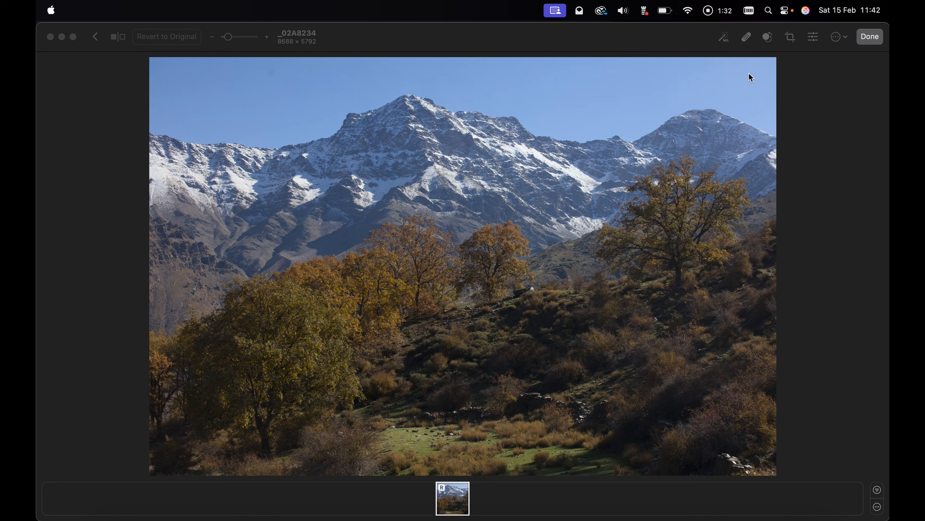
Set Highlights to -36%, Brightness to 21%, Contrast to 30%, Black Point to -17% and Clarity to 7%, and save the edit
left_click(815, 40)
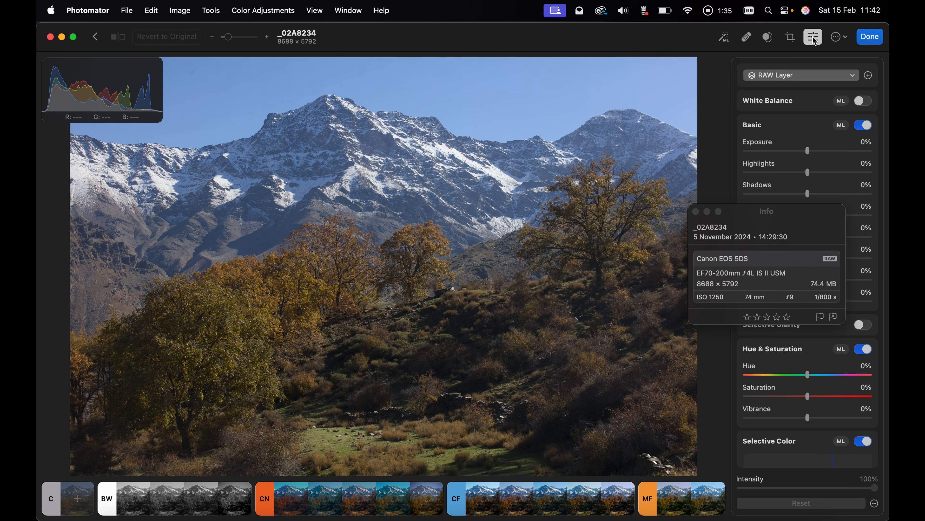
left_click(695, 211)
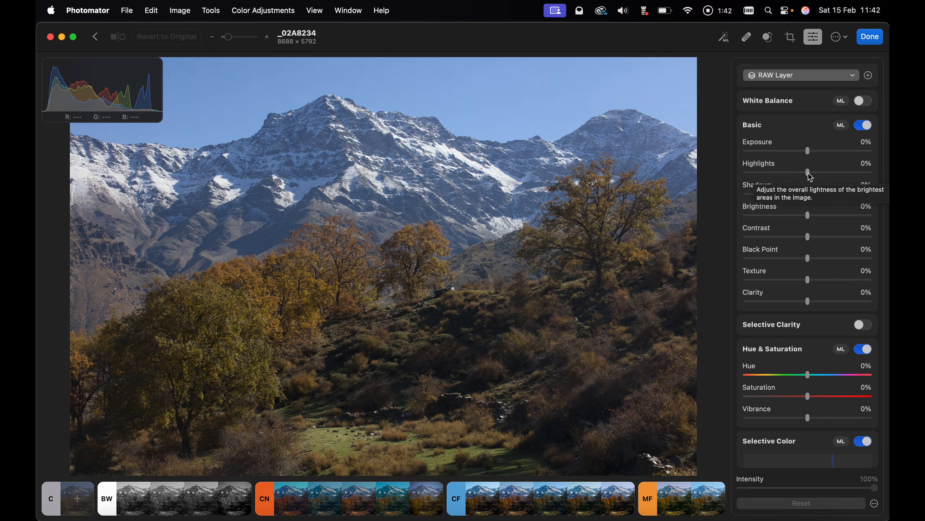
left_click_drag(811, 178, 787, 169)
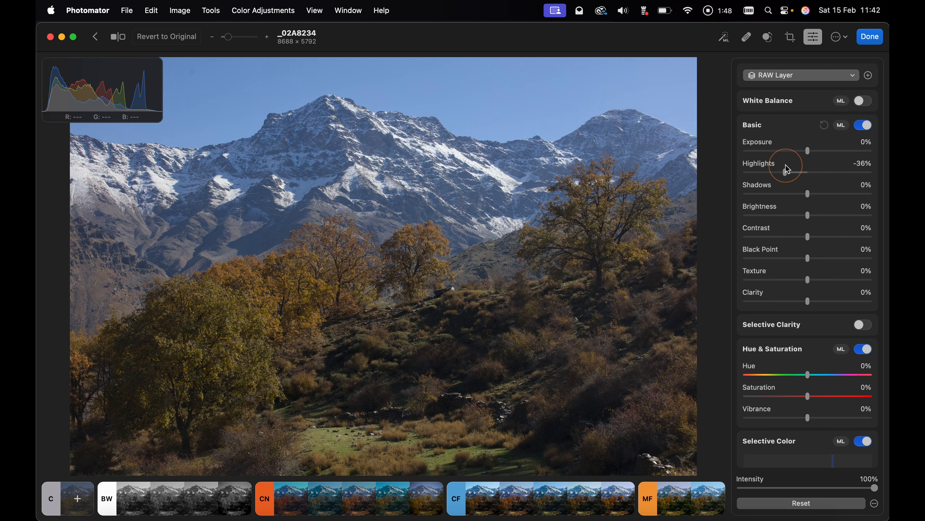
left_click_drag(809, 214, 827, 237)
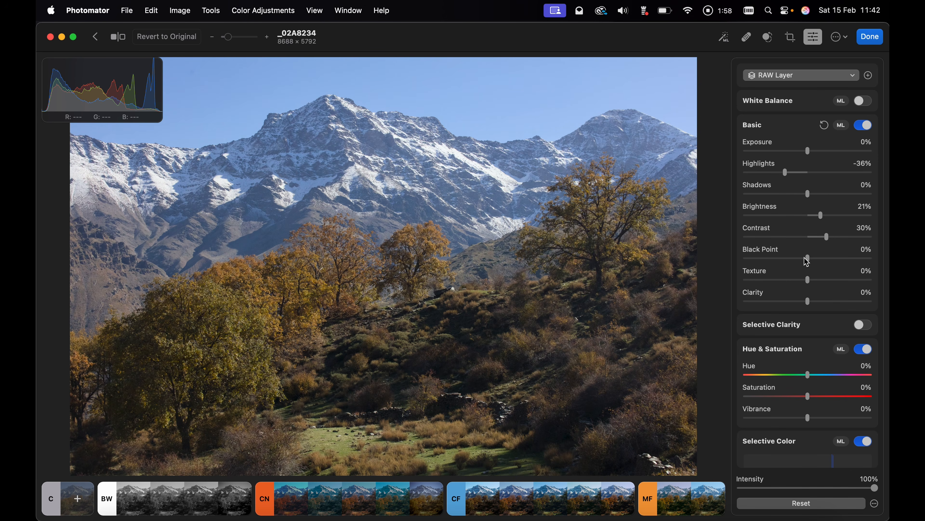
mouse_move(809, 261)
left_mouse_down()
mouse_move(784, 258)
mouse_move(798, 259)
left_mouse_up()
left_click_drag(811, 300, 813, 301)
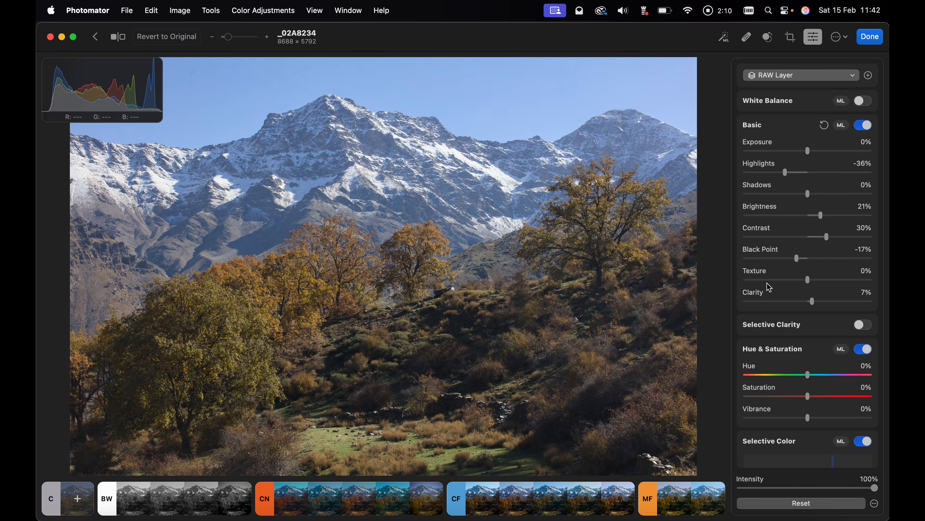
left_click(870, 36)
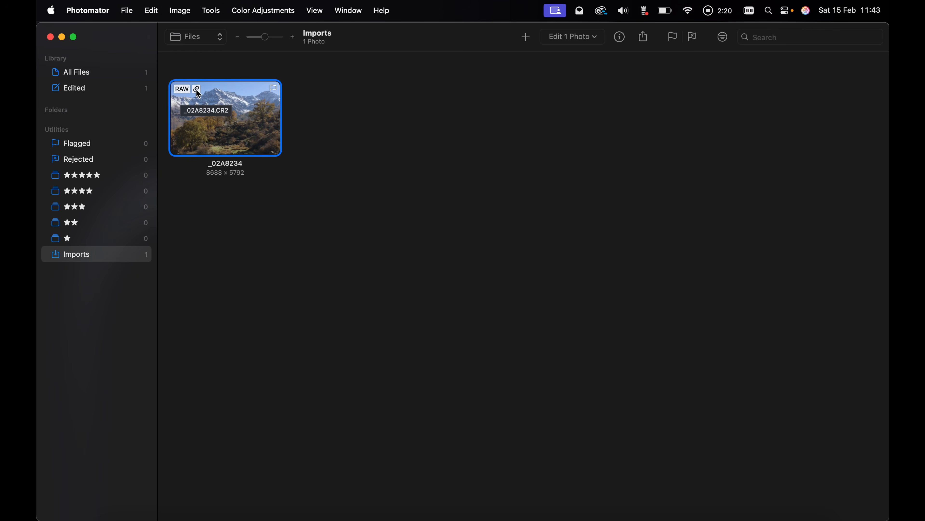
Reopen the _02A8234 photo, check its RAW and sidecar info, and view the sidecar file in Finder
double_click(221, 121)
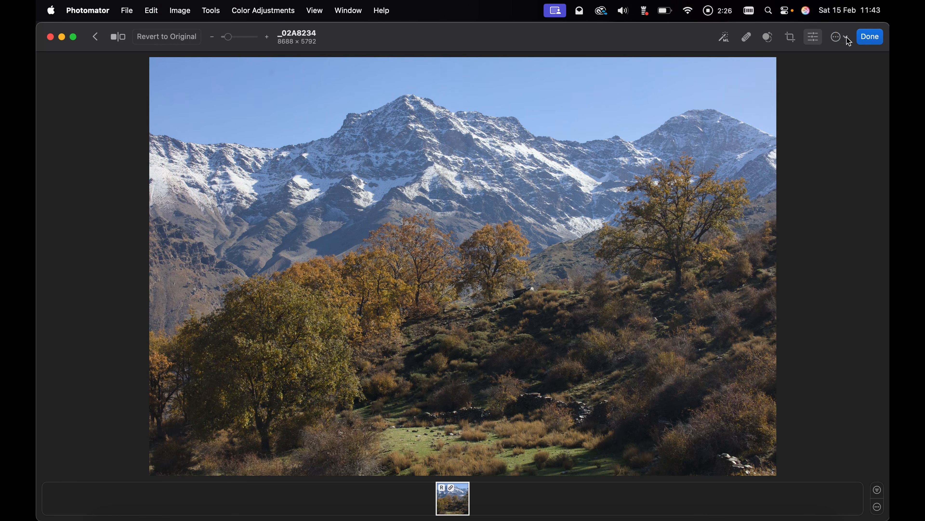
left_click(839, 37)
left_click(812, 62)
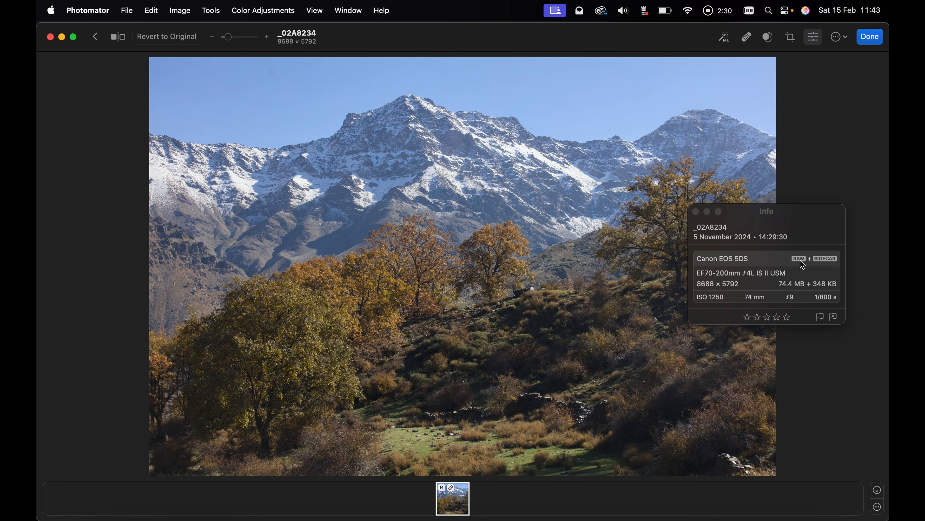
left_click(826, 259)
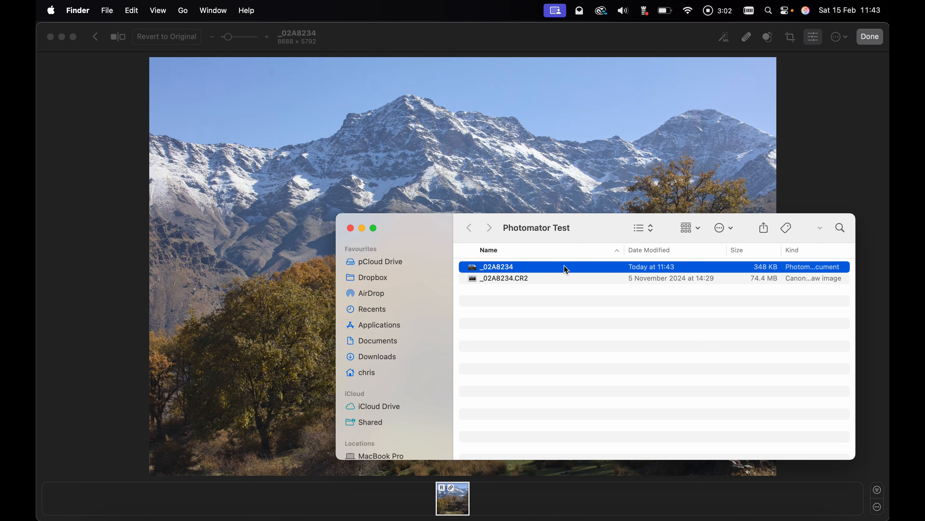
left_click(350, 229)
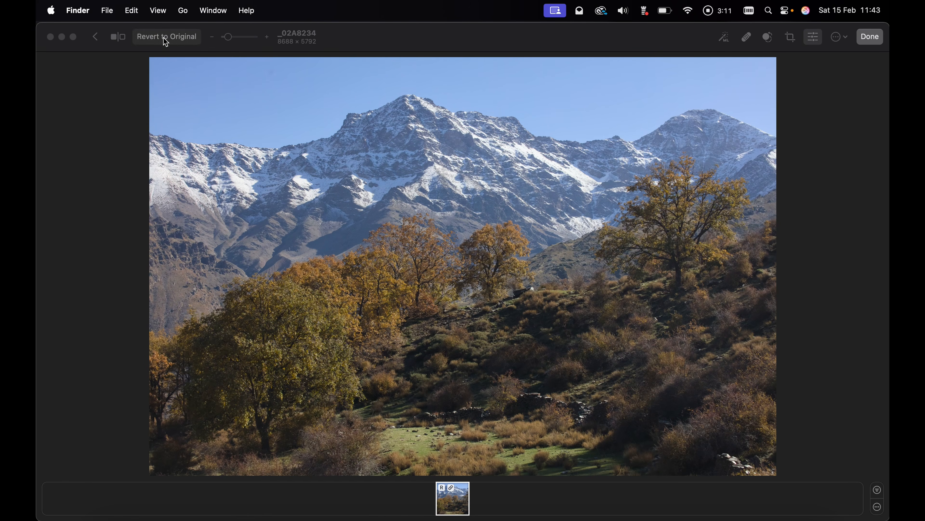
Revert the photo to its original state and close the file info
left_click(165, 40)
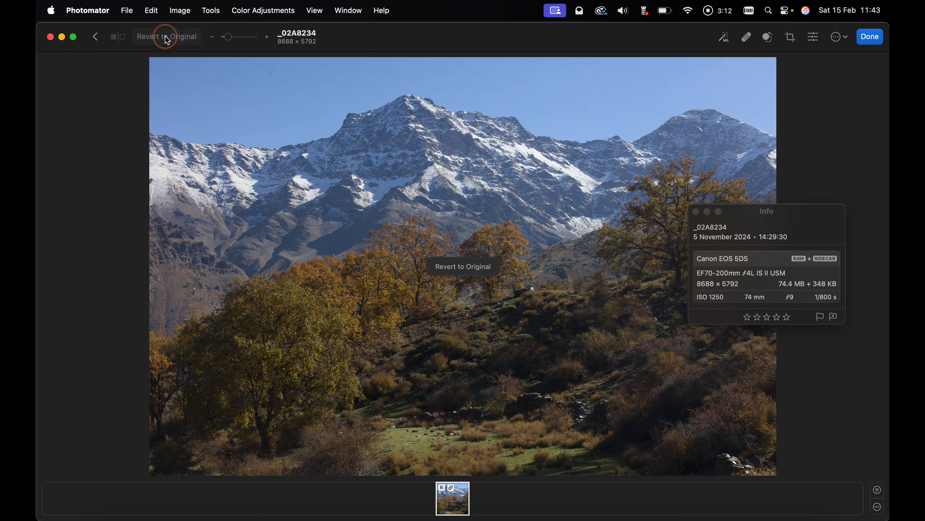
left_click(695, 211)
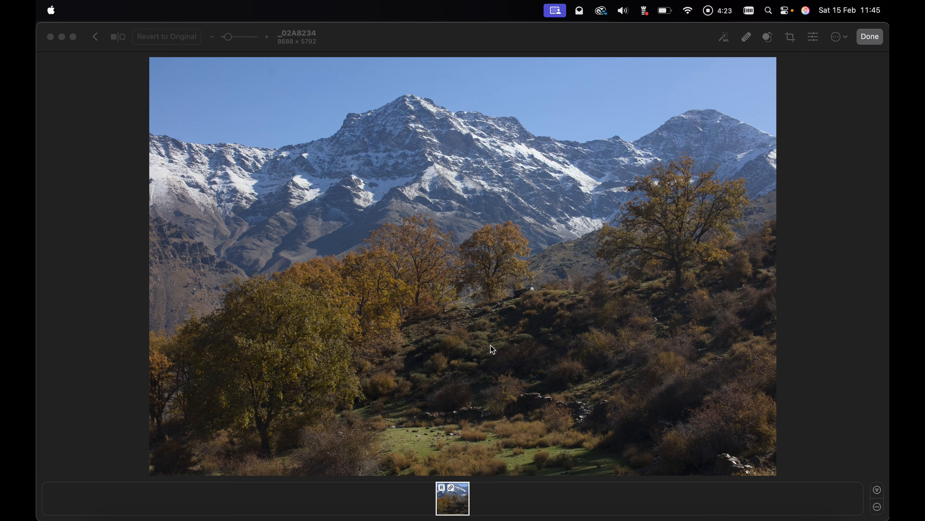
Show the color adjustments and add a separate Adjustments layer above the RAW layer
left_click(814, 38)
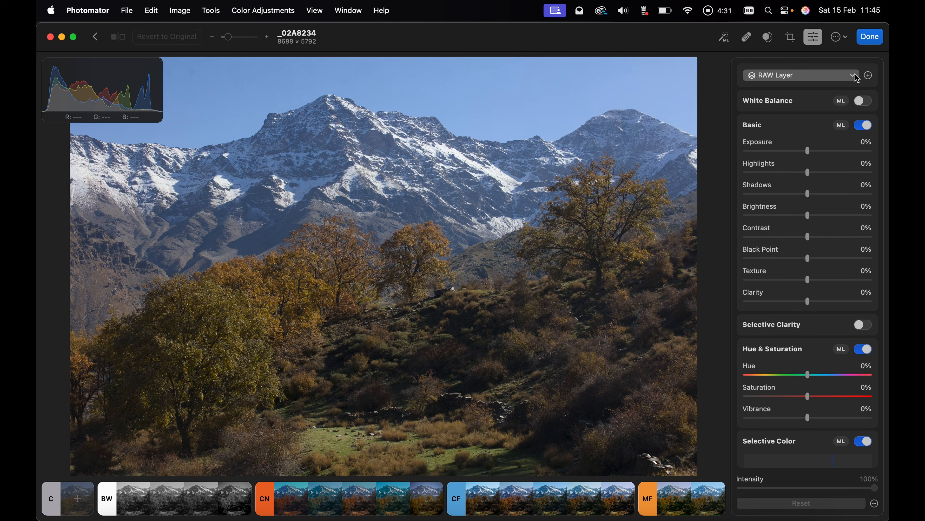
left_click(869, 76)
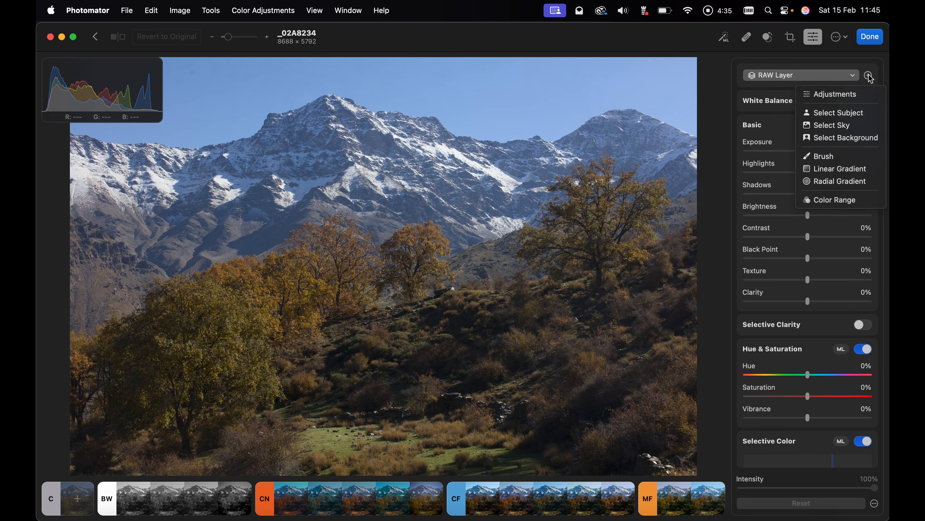
left_click(837, 96)
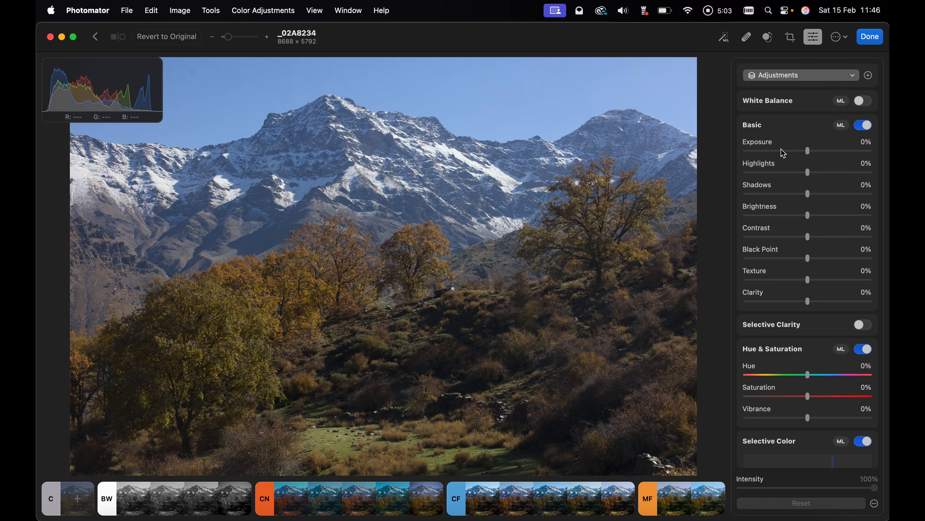
Set the Adjustments layer's Highlights to 51%, Shadows to -4%, Brightness to 16% and Black Point to 6%
left_click(809, 173)
left_click_drag(809, 177, 840, 178)
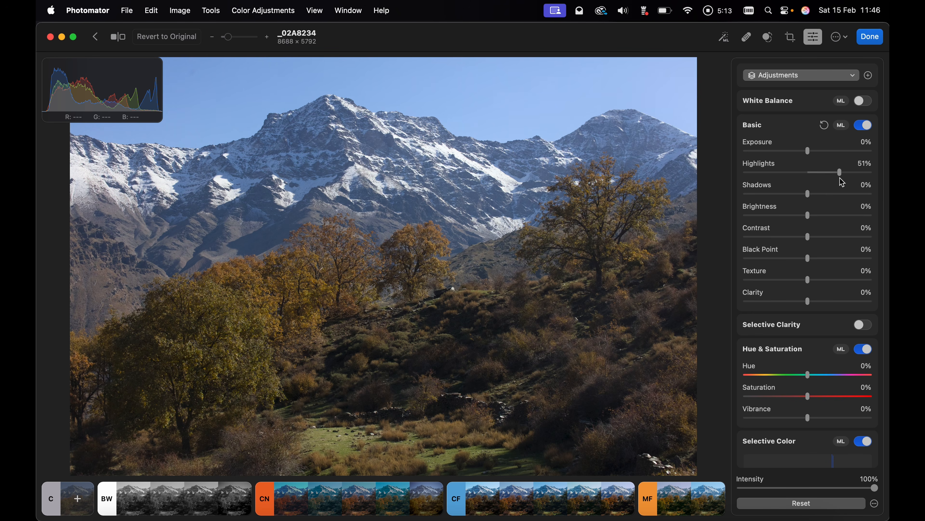
left_click_drag(808, 199, 805, 199)
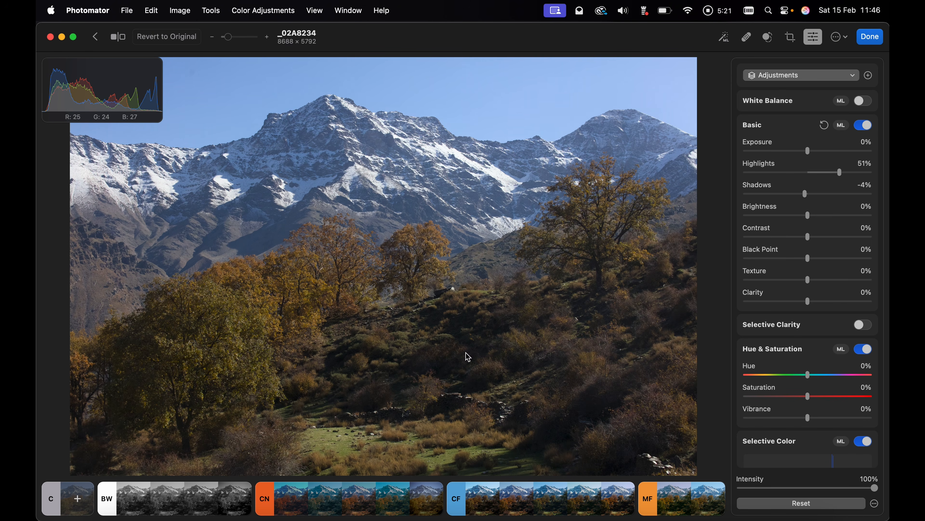
left_click_drag(808, 216, 821, 218)
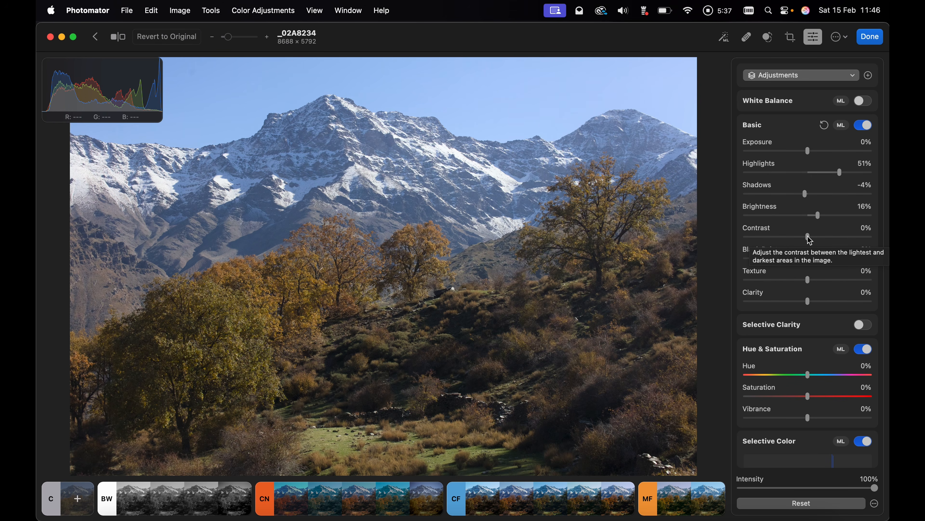
scroll(810, 241, "down", 4)
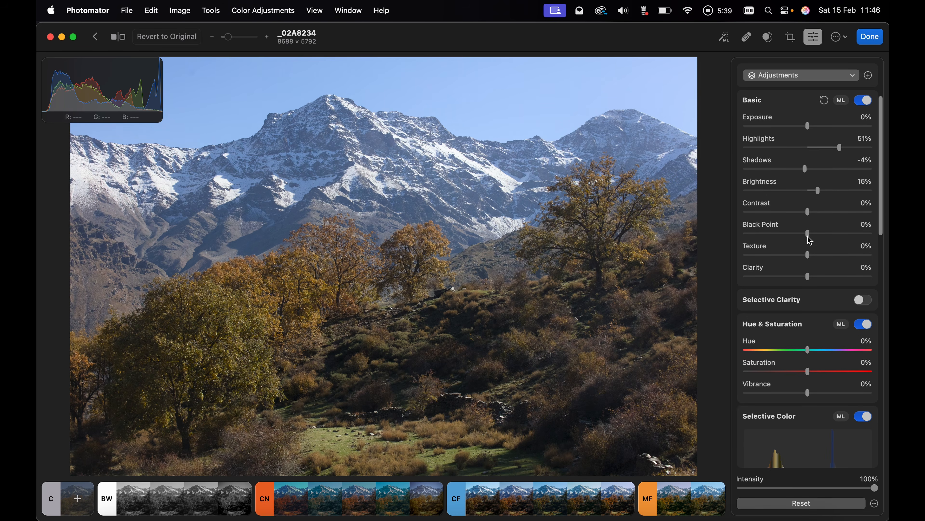
left_click(809, 196)
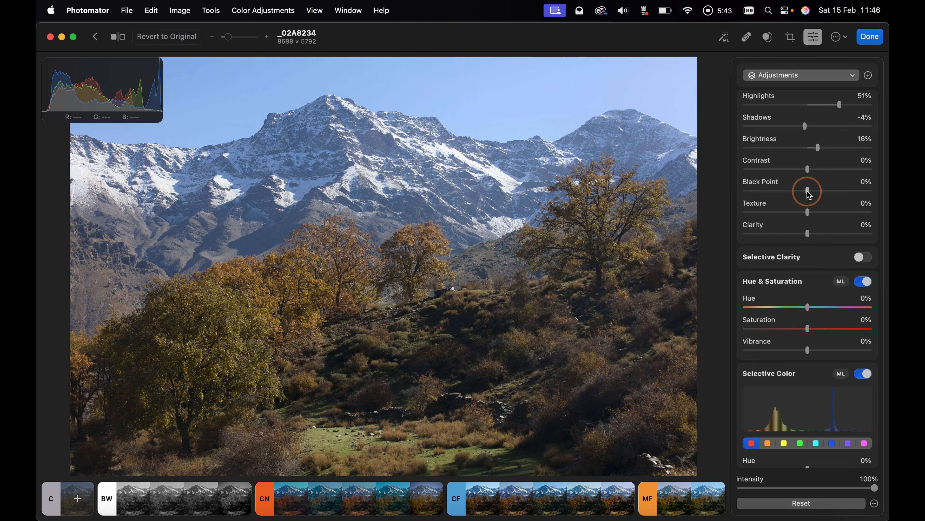
left_click_drag(809, 196, 813, 196)
In Selective Color, set the orange range to Hue -3%, Saturation 35% and Brightness 13%
scroll(792, 193, "down", 2)
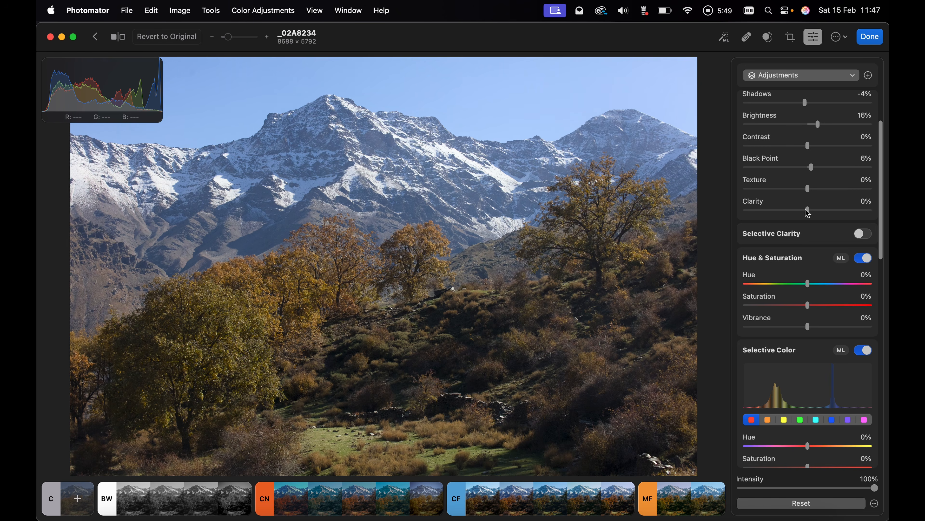
scroll(788, 187, "down", 10)
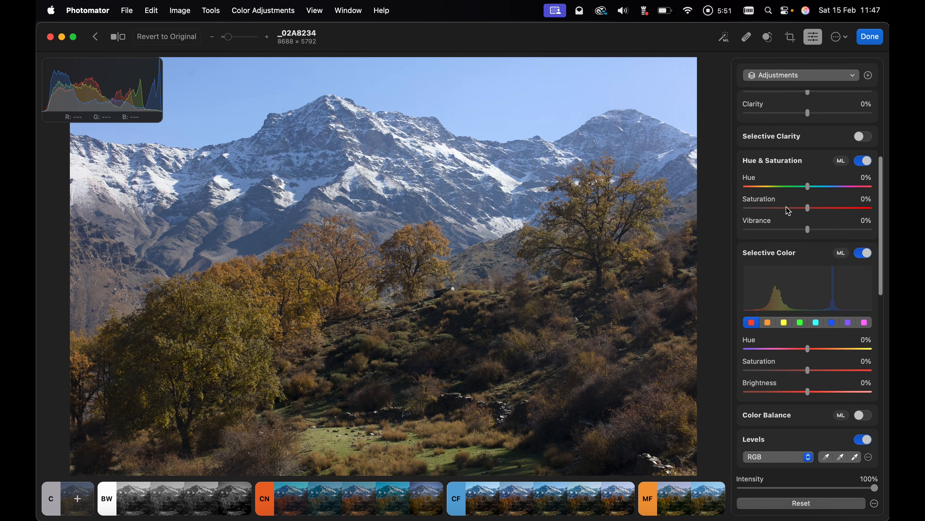
scroll(788, 210, "up", 3)
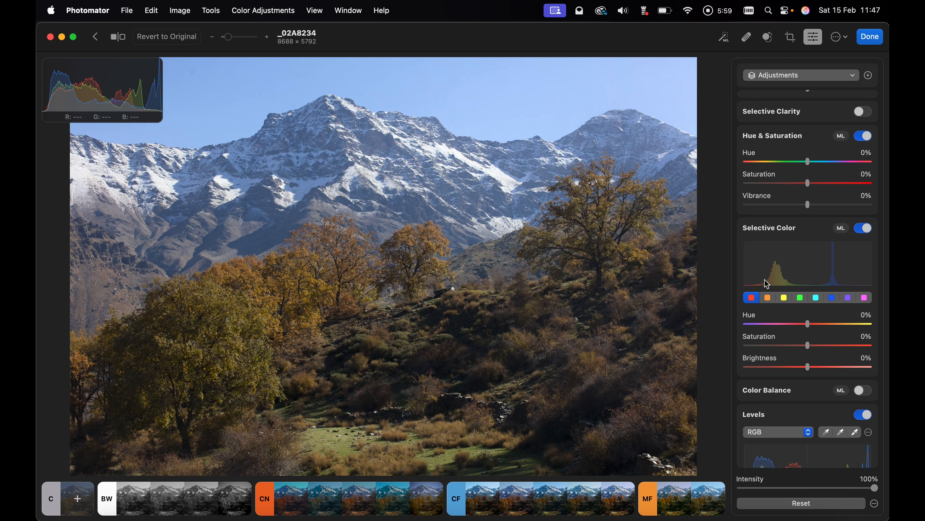
left_click(768, 298)
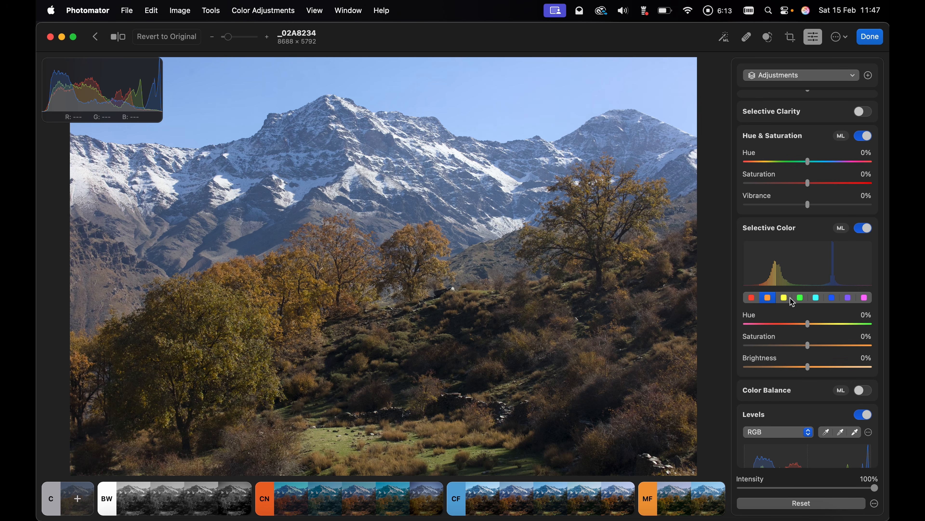
left_click(809, 324)
left_click_drag(809, 324, 767, 324)
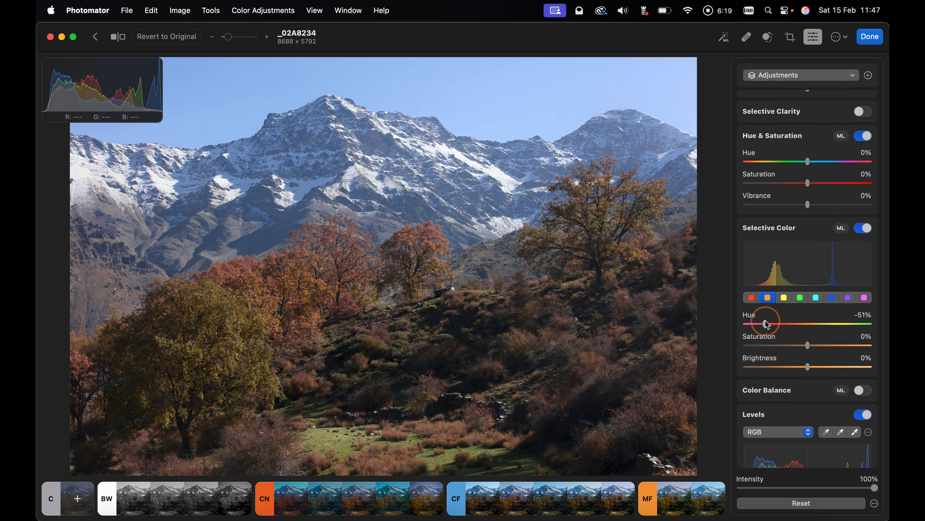
left_click_drag(767, 323, 801, 327)
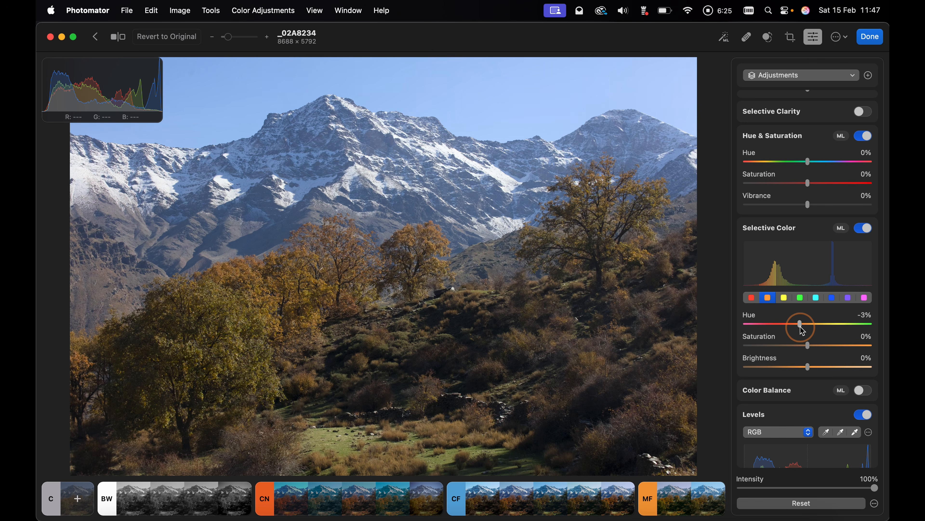
left_click_drag(803, 331, 816, 367)
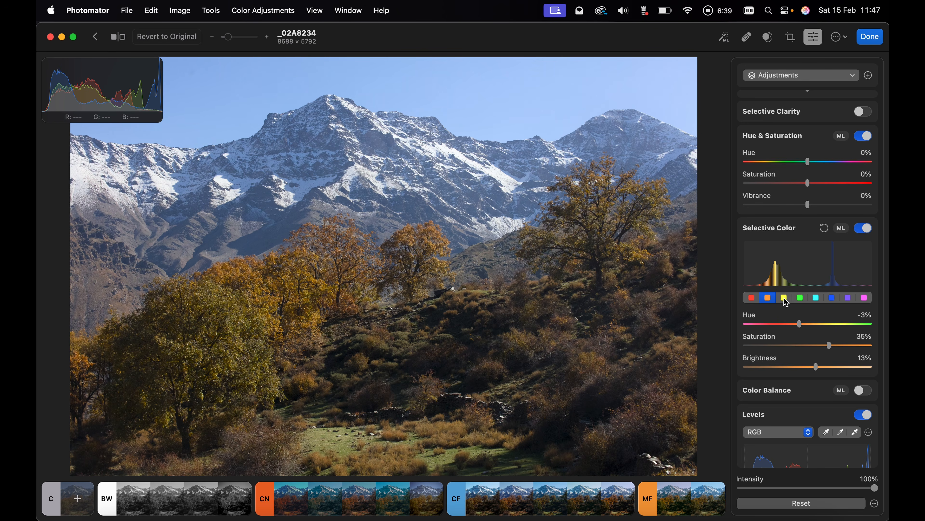
In Selective Color, set the green range's Saturation to 30% and Brightness to 17%
left_click(801, 298)
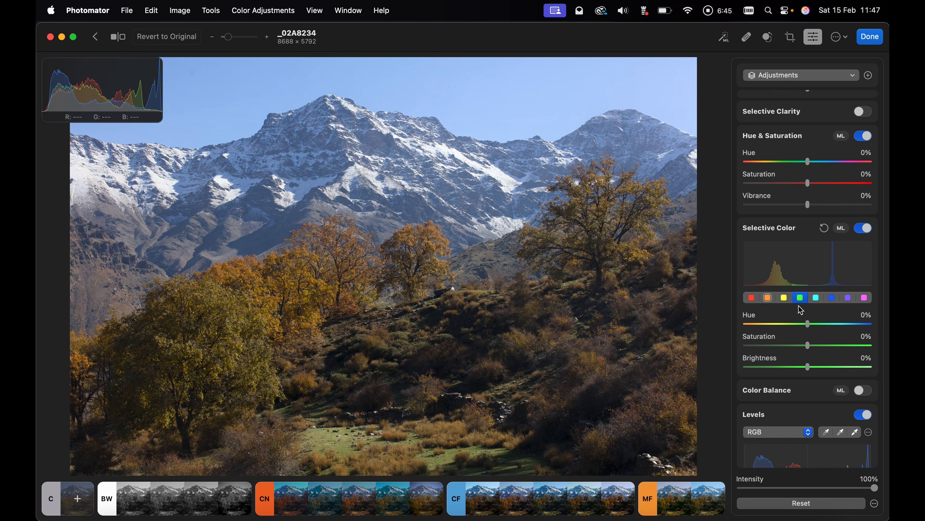
left_click(808, 325)
left_click_drag(808, 324, 819, 366)
left_click(808, 345)
left_click(808, 365)
scroll(820, 369, "down", 2)
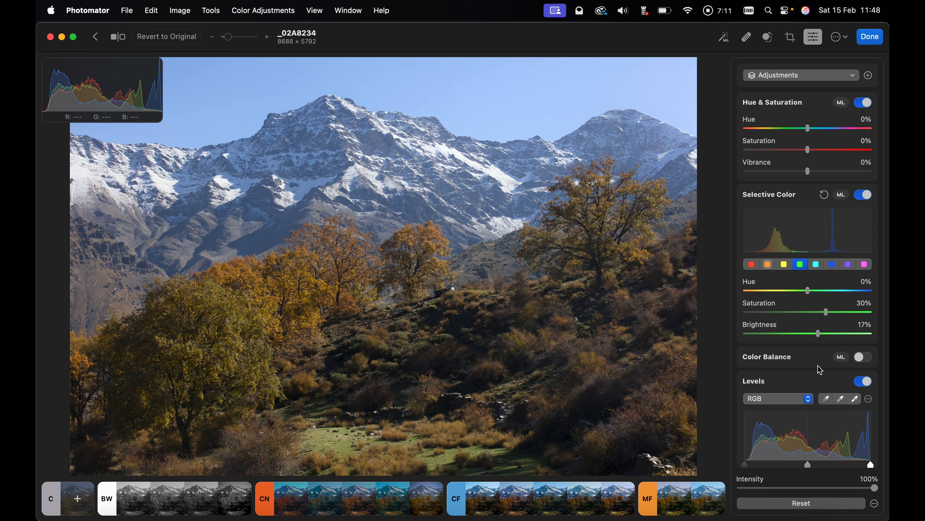
Compare the edited photo with the original by toggling the before-and-after view twice
left_click(118, 37)
left_click(118, 37)
left_click(118, 38)
left_click(118, 37)
Add three points to the RGB curve, keeping the shadow point near in 85, out 86 and lifting the highlight point above the diagonal
scroll(788, 329, "down", 10)
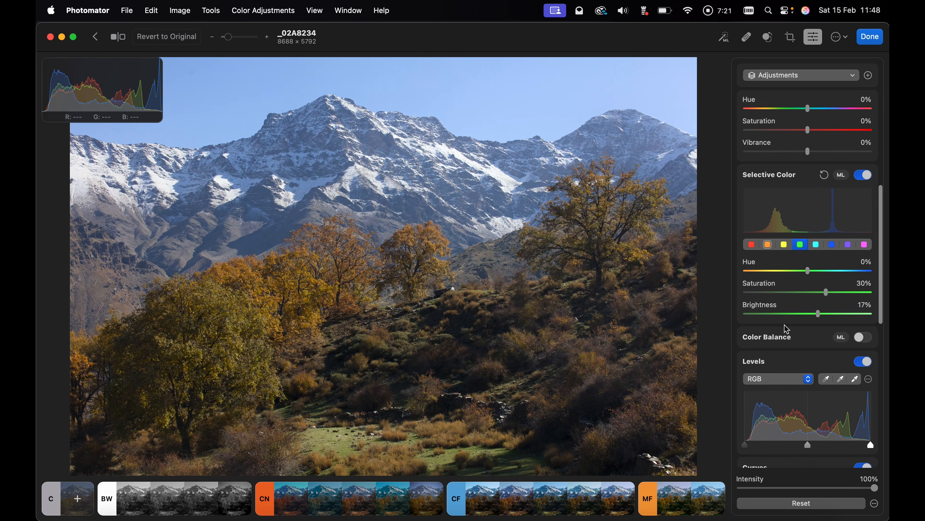
scroll(787, 330, "down", 2)
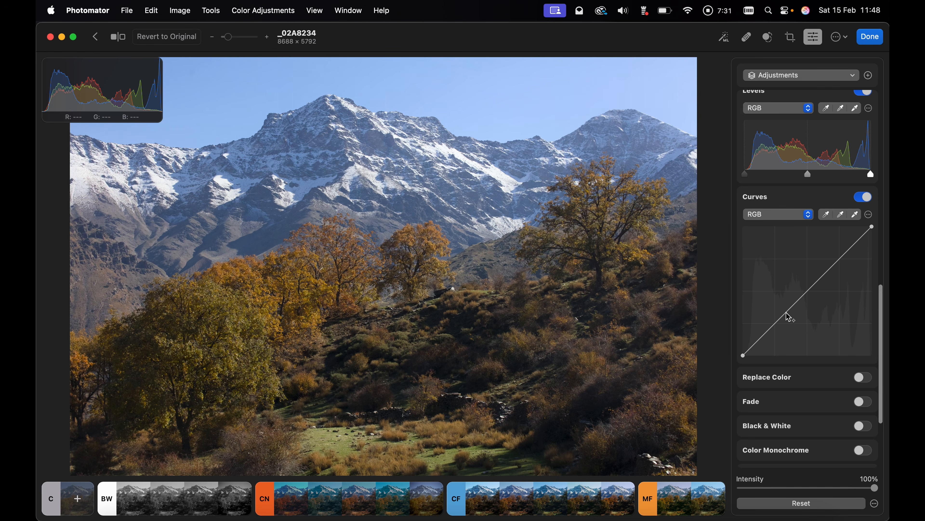
left_click(787, 314)
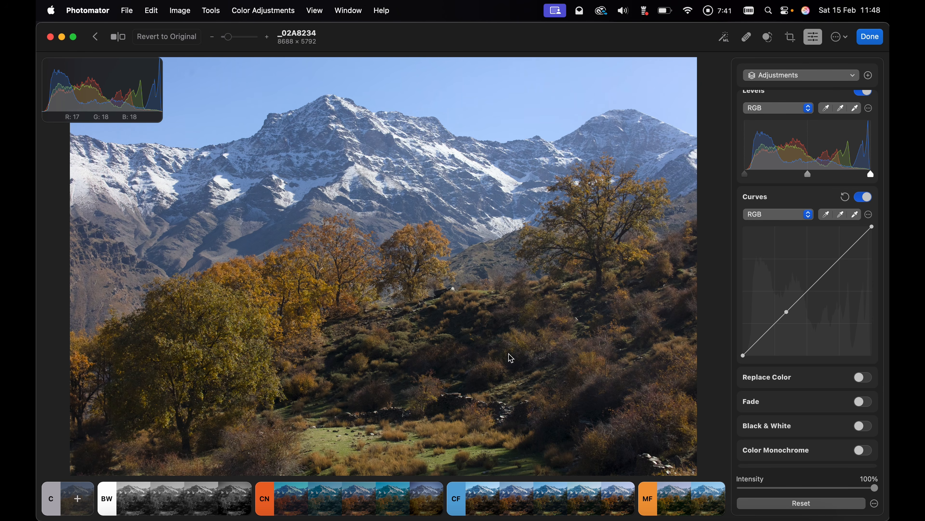
left_click(804, 293)
left_click_drag(807, 298, 805, 292)
left_click_drag(839, 261, 835, 257)
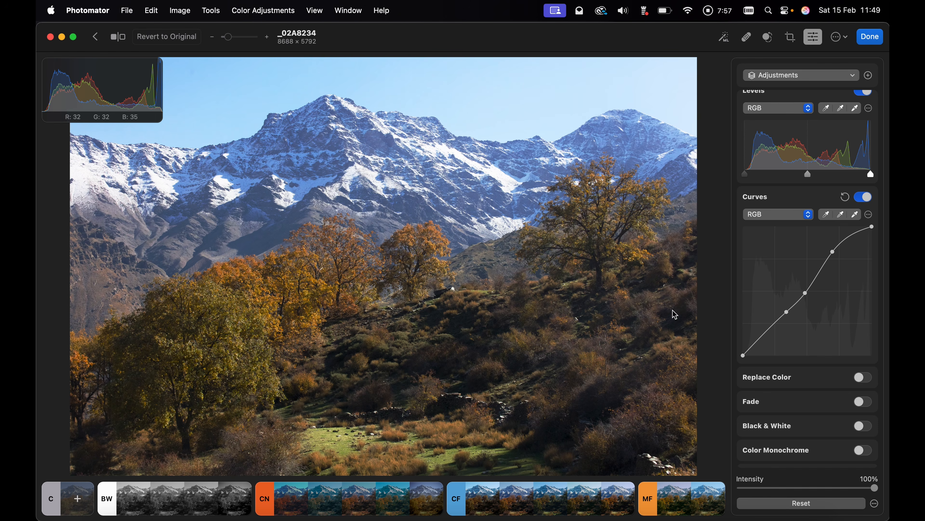
left_click_drag(787, 313, 786, 312)
left_click(786, 312)
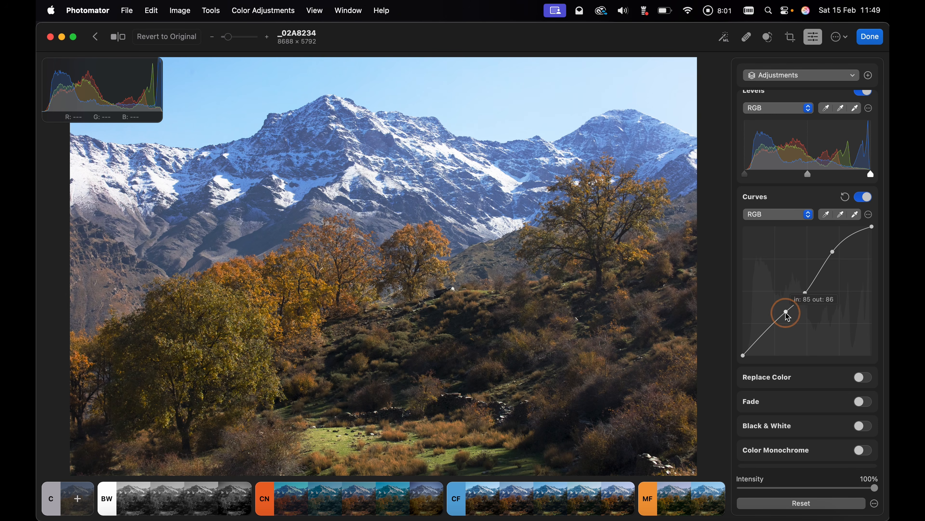
mouse_move(835, 255)
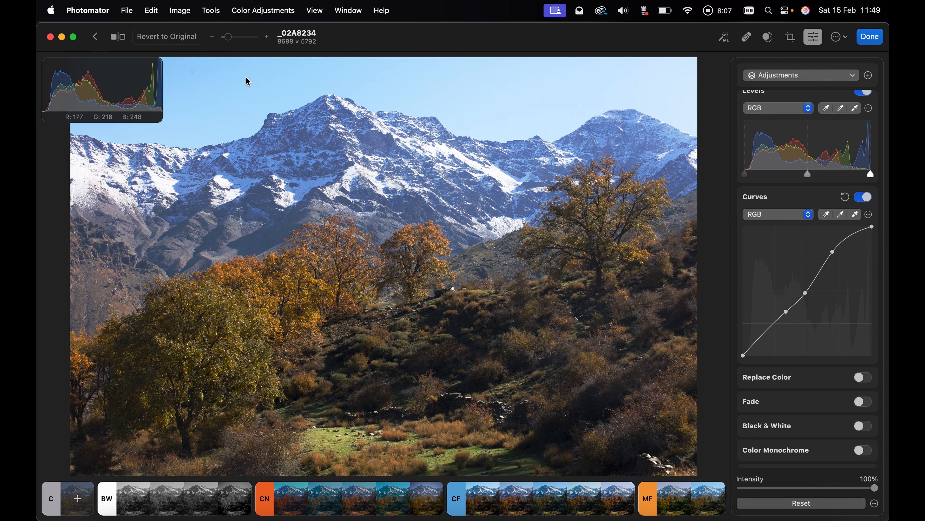
Compare the curve-adjusted photo with the original by toggling the before-and-after view twice
left_click(120, 41)
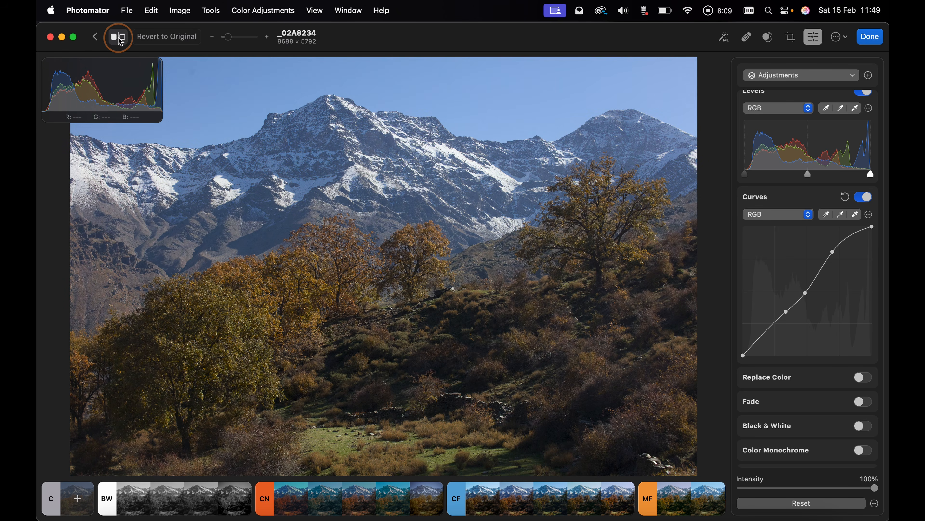
left_click(121, 41)
left_click(120, 41)
left_click(120, 41)
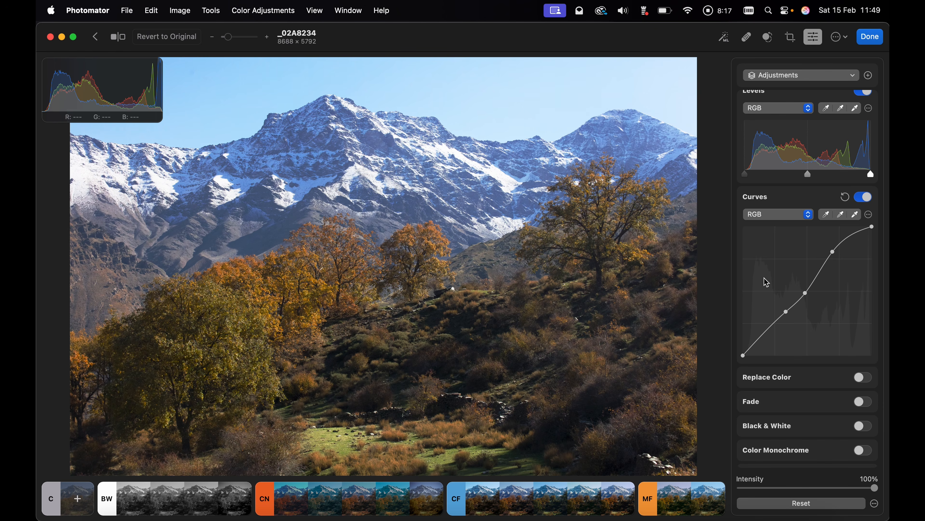
Add a Radial Gradient layer and shape it into a tilted ellipse over the dark central hillside, with Feather at 100%
scroll(833, 302, "down", 1)
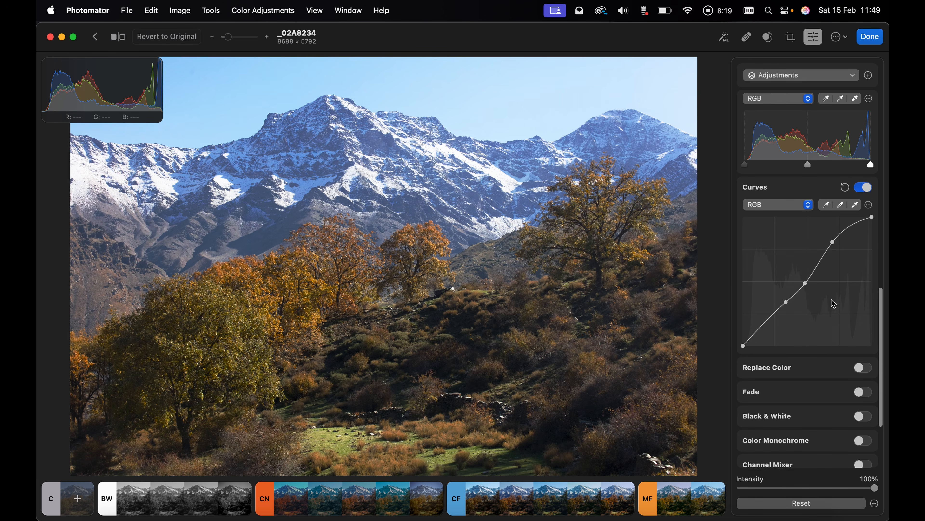
scroll(834, 303, "down", 3)
scroll(834, 302, "up", 15)
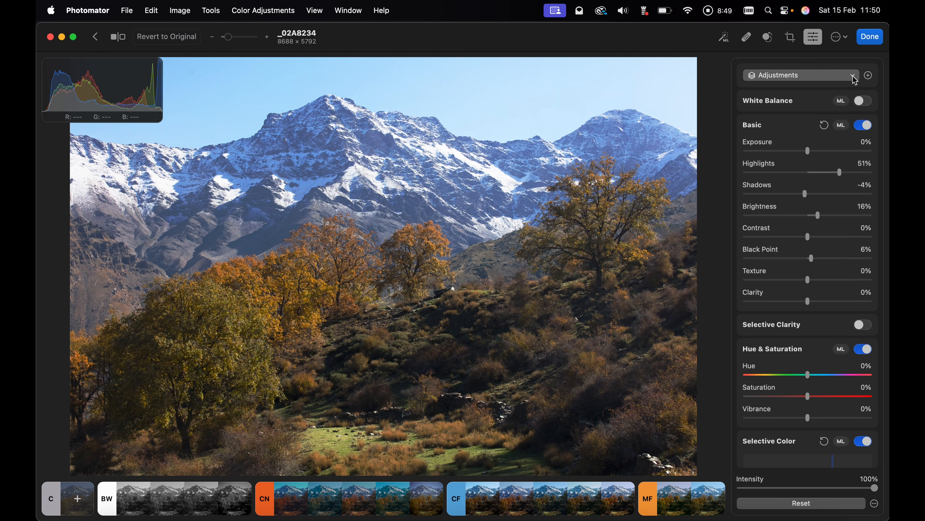
left_click(869, 76)
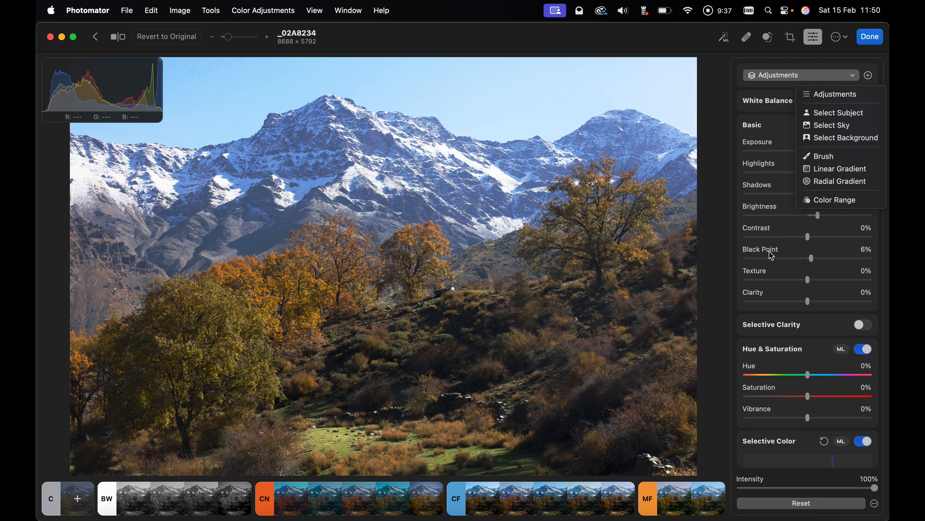
left_click(832, 182)
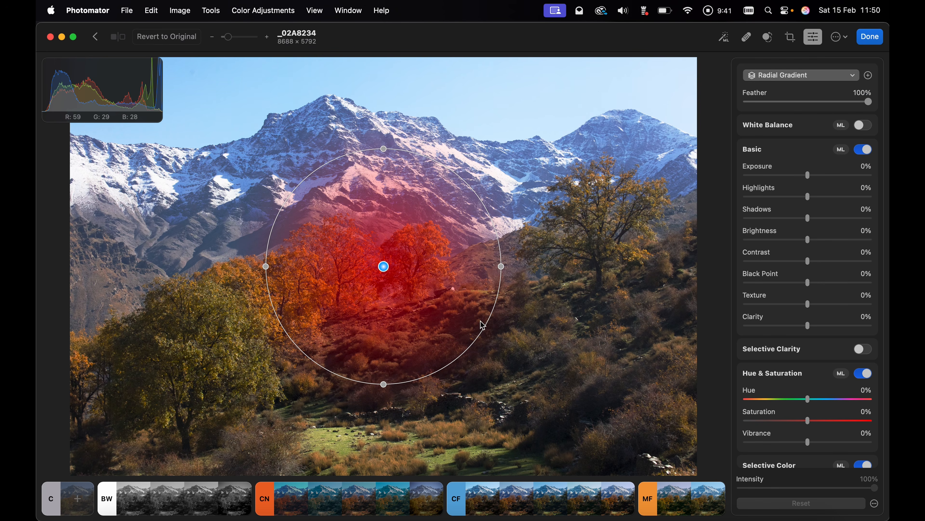
left_click_drag(382, 267, 423, 336)
left_click_drag(421, 218, 400, 273)
left_click(423, 335)
left_click_drag(423, 335, 420, 369)
left_click_drag(403, 318, 400, 309)
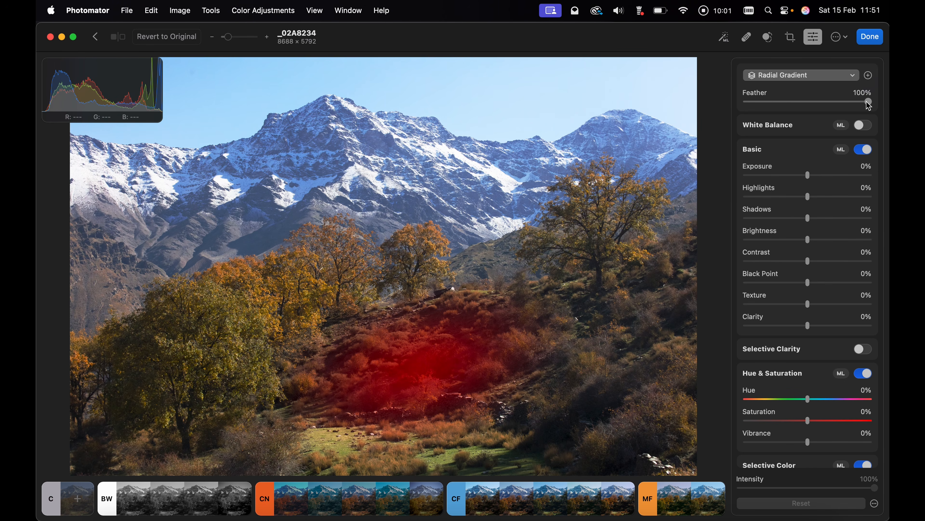
left_click_drag(870, 105, 716, 106)
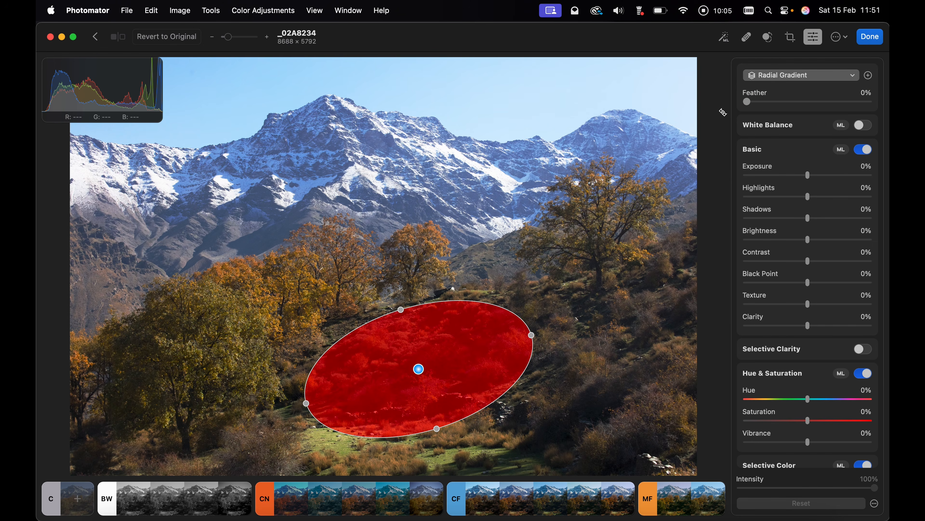
left_click_drag(749, 106, 885, 105)
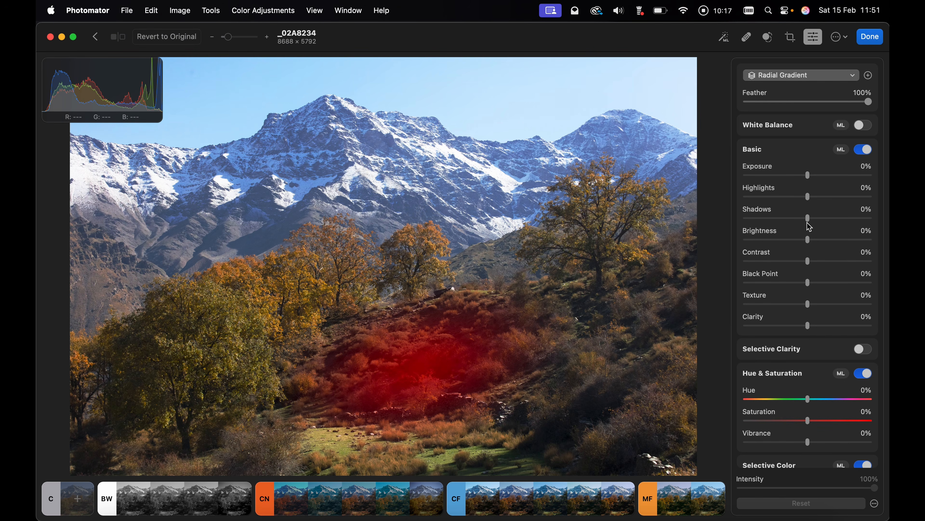
Set the Radial Gradient layer's Shadows to 10%, Black Point to -53% and Contrast to 10%, and compare the result with the original
left_click_drag(808, 219, 834, 223)
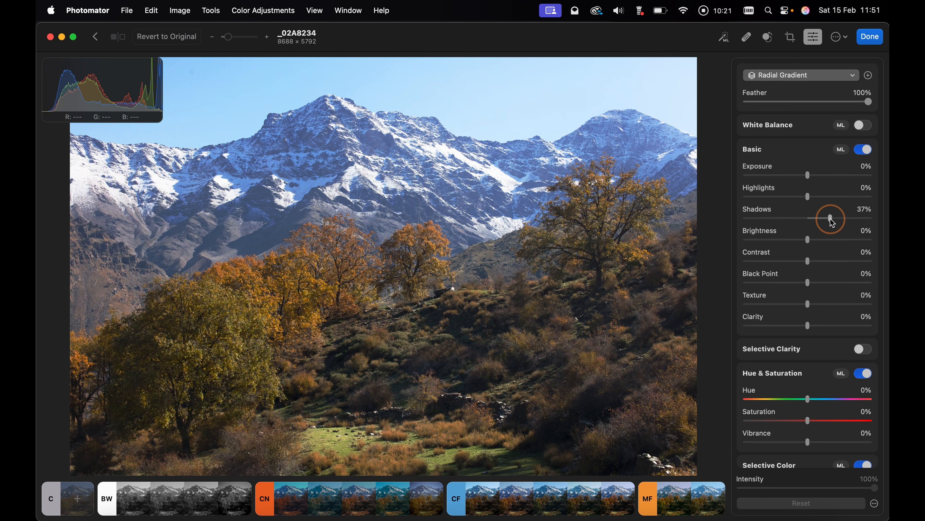
left_click_drag(833, 223, 828, 222)
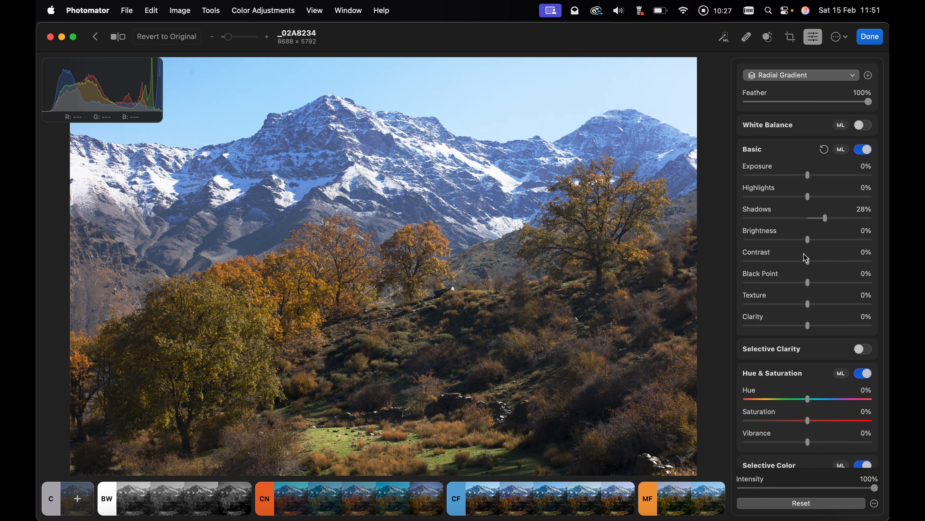
left_click_drag(809, 284, 773, 281)
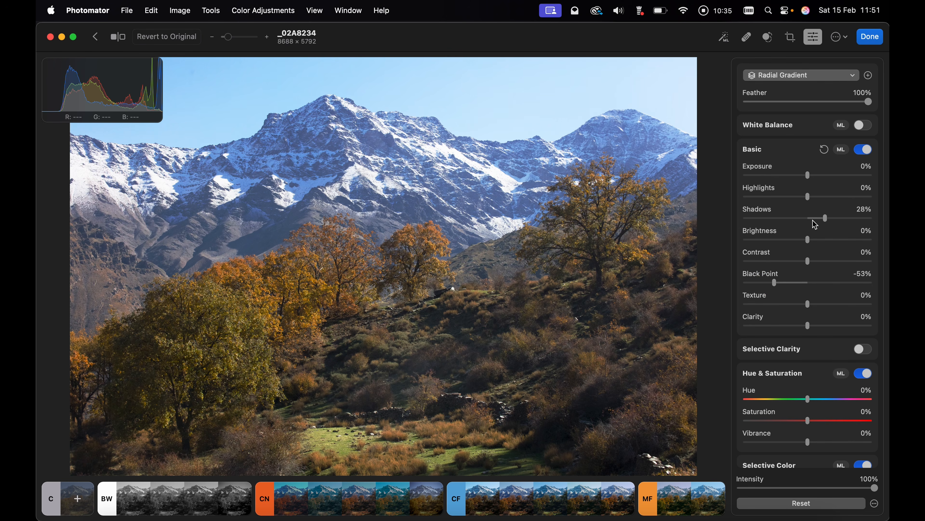
left_click_drag(825, 219, 815, 218)
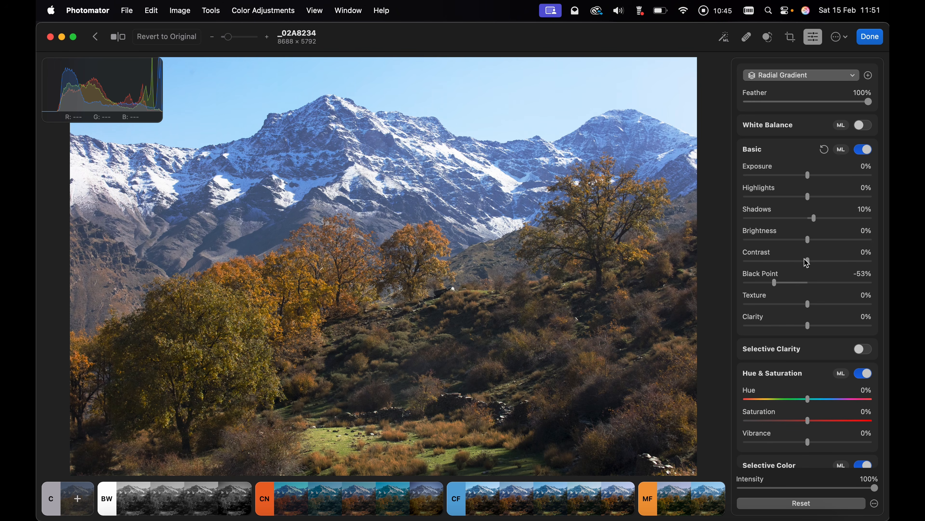
left_click_drag(807, 260, 813, 261)
left_click(118, 42)
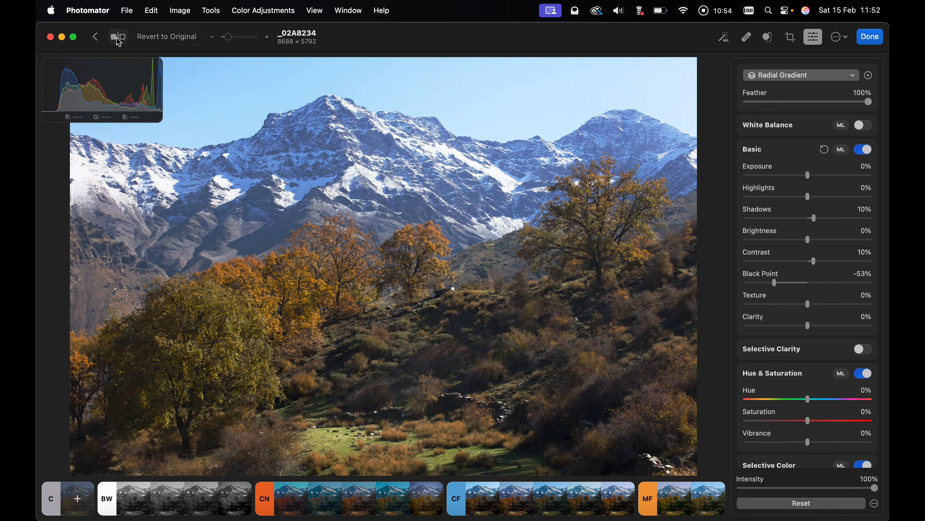
left_click(119, 42)
Add a Brush layer, painting its mask over the snowy mountain range and erasing overspill in the sky along the peaks
left_click(853, 77)
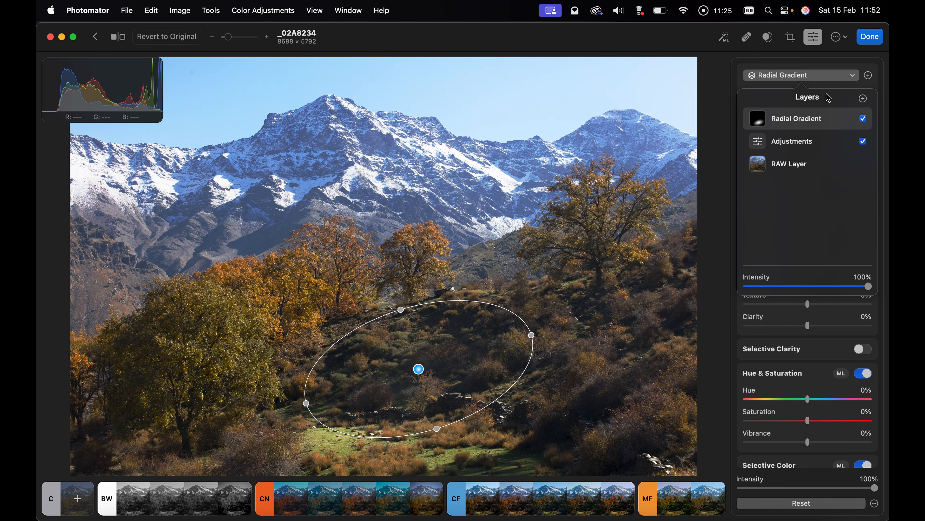
left_click(864, 99)
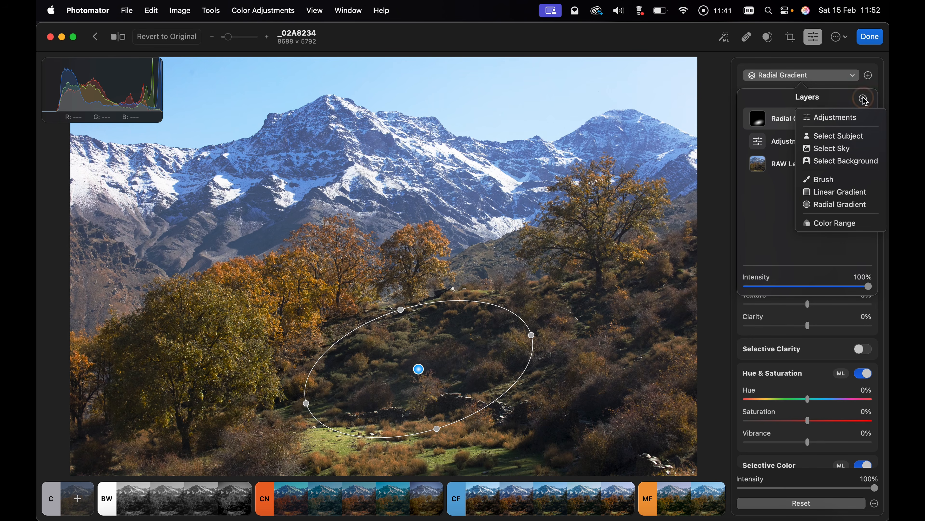
left_click(821, 179)
mouse_move(629, 147)
left_mouse_down()
mouse_move(599, 140)
mouse_move(549, 158)
mouse_move(604, 121)
mouse_move(652, 125)
mouse_move(699, 162)
mouse_move(686, 152)
mouse_move(678, 189)
mouse_move(666, 174)
mouse_move(634, 165)
mouse_move(620, 146)
mouse_move(544, 156)
mouse_move(476, 225)
mouse_move(409, 200)
mouse_move(373, 215)
mouse_move(346, 198)
mouse_move(308, 204)
mouse_move(256, 232)
mouse_move(175, 257)
mouse_move(81, 312)
mouse_move(61, 288)
mouse_move(72, 132)
mouse_move(171, 150)
mouse_move(231, 142)
mouse_move(352, 102)
mouse_move(419, 120)
mouse_move(468, 147)
mouse_move(548, 141)
mouse_move(543, 151)
mouse_move(383, 164)
mouse_move(369, 142)
mouse_move(432, 151)
mouse_move(315, 130)
mouse_move(301, 145)
mouse_move(156, 181)
mouse_move(94, 160)
mouse_move(84, 286)
mouse_move(153, 248)
mouse_move(355, 198)
mouse_move(265, 194)
mouse_move(332, 183)
mouse_move(250, 176)
mouse_move(130, 197)
mouse_move(102, 182)
mouse_move(97, 264)
mouse_move(207, 178)
mouse_move(234, 211)
mouse_move(112, 214)
left_mouse_up()
mouse_move(491, 195)
left_mouse_down()
mouse_move(388, 189)
mouse_move(518, 170)
mouse_move(535, 179)
mouse_move(517, 202)
mouse_move(525, 209)
mouse_move(531, 200)
mouse_move(503, 219)
mouse_move(498, 210)
mouse_move(535, 148)
mouse_move(592, 119)
mouse_move(674, 161)
left_mouse_up()
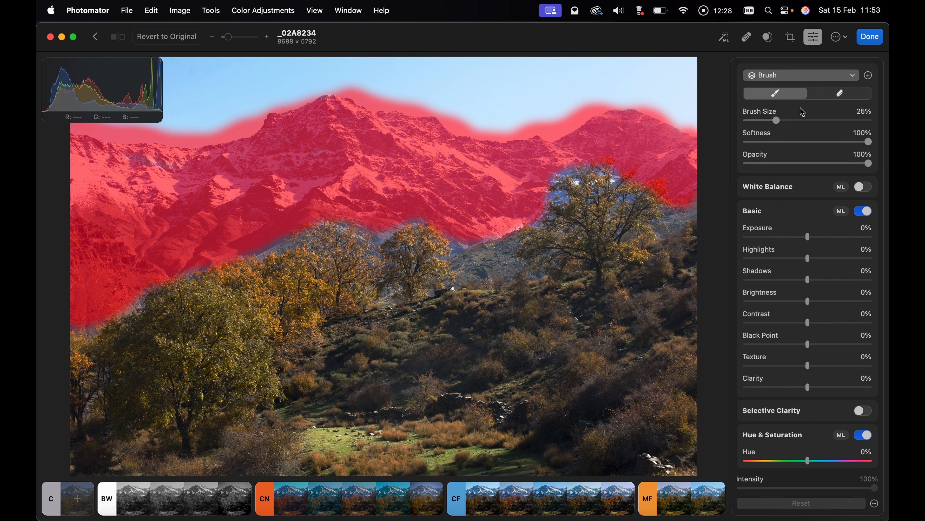
left_click(843, 95)
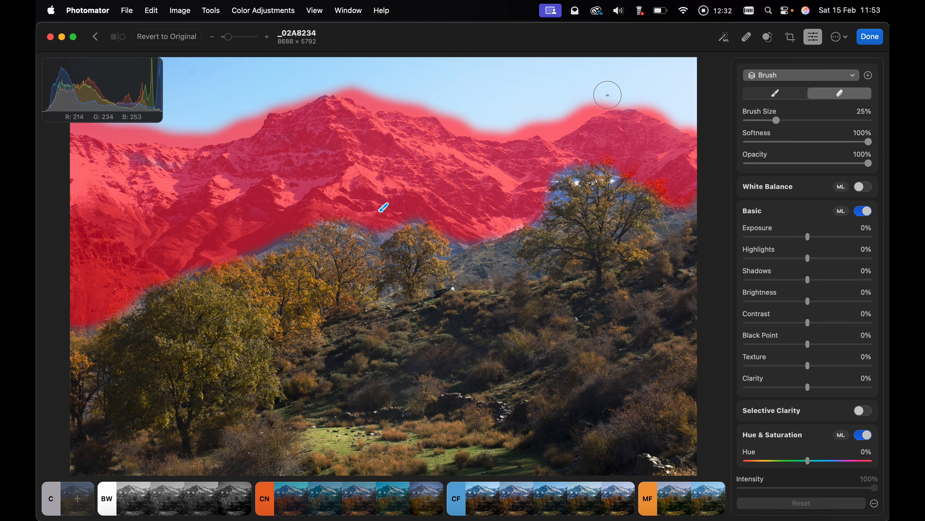
mouse_move(603, 91)
left_mouse_down()
mouse_move(549, 122)
mouse_move(487, 124)
mouse_move(350, 82)
left_mouse_up()
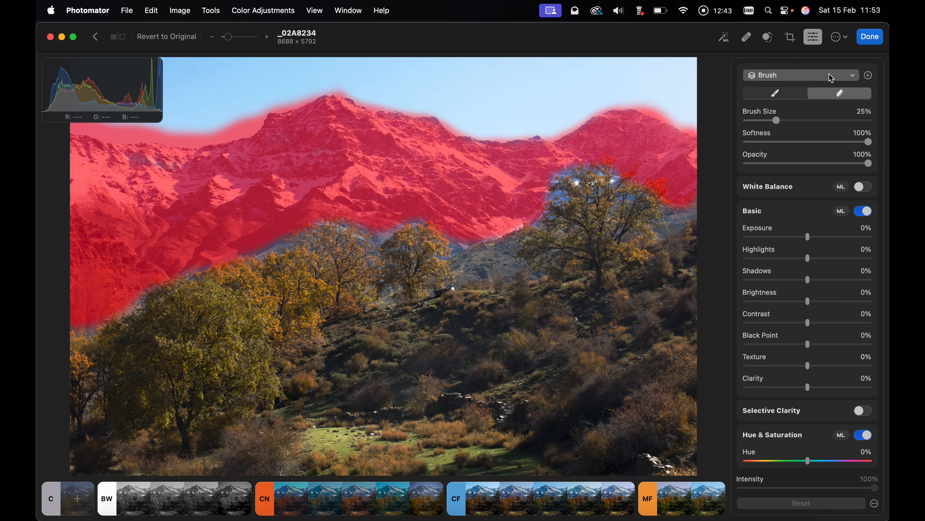
Subtract an automatic sky selection from the Brush layer's mask
left_click(854, 77)
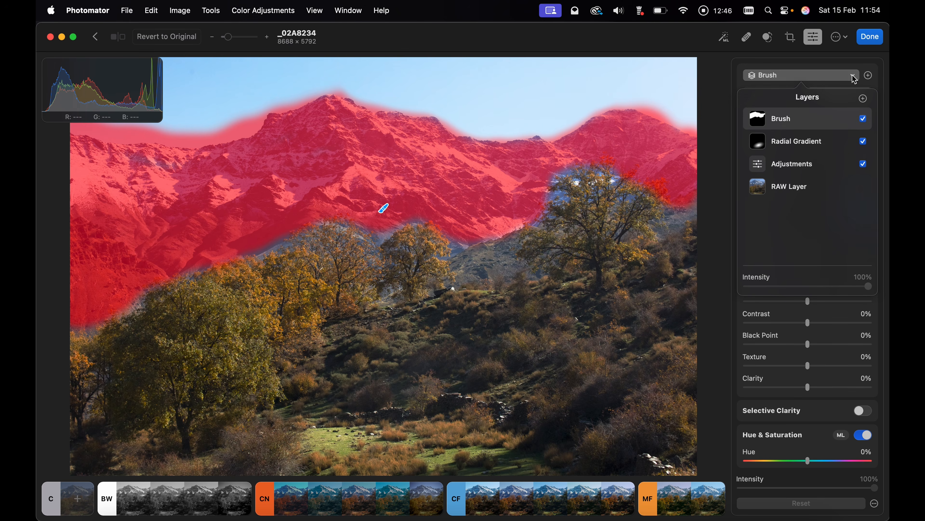
left_click(852, 120)
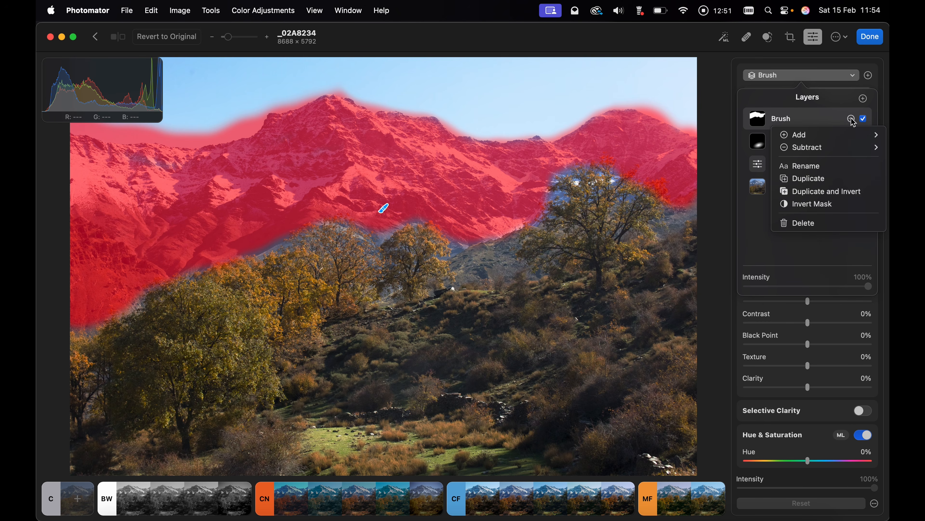
mouse_move(871, 150)
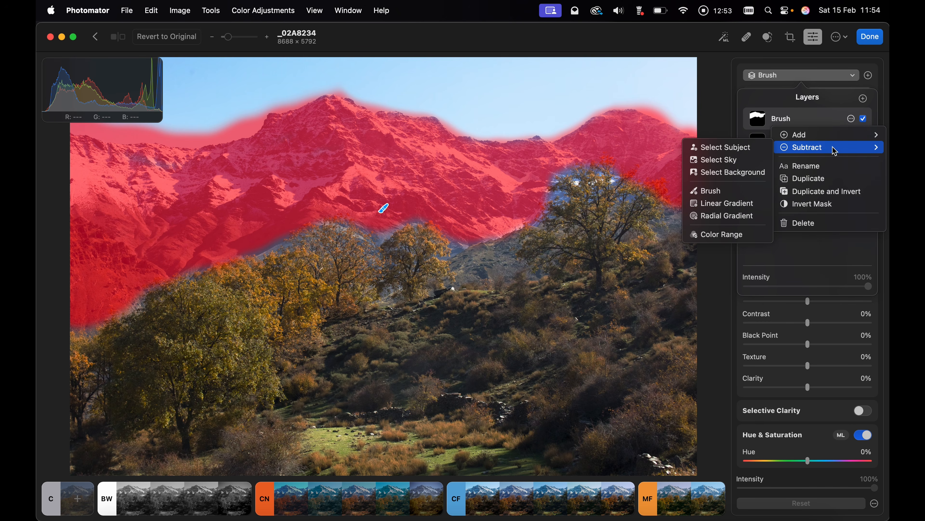
left_click(717, 163)
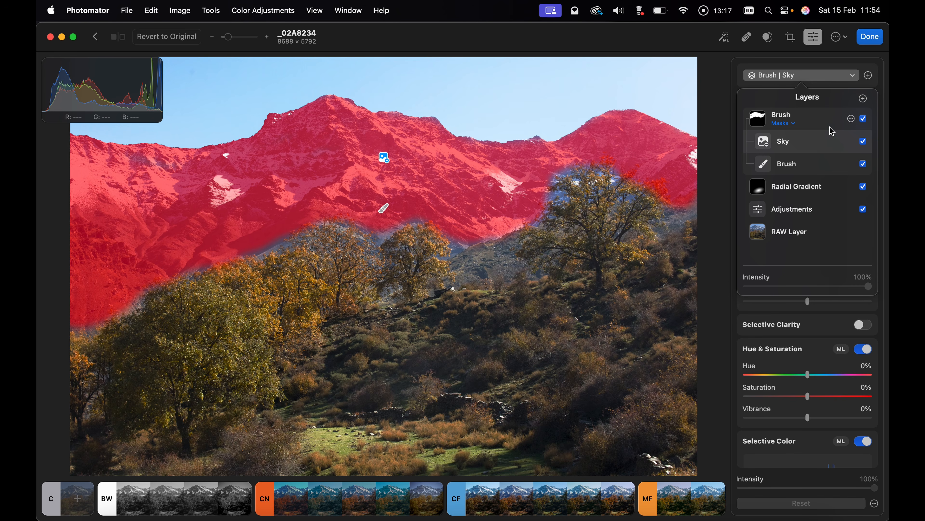
left_click(852, 119)
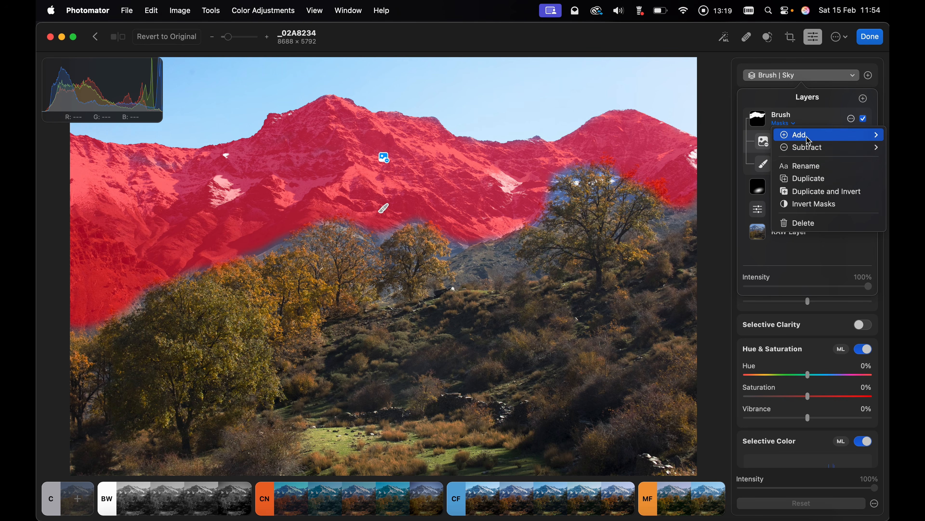
mouse_move(808, 149)
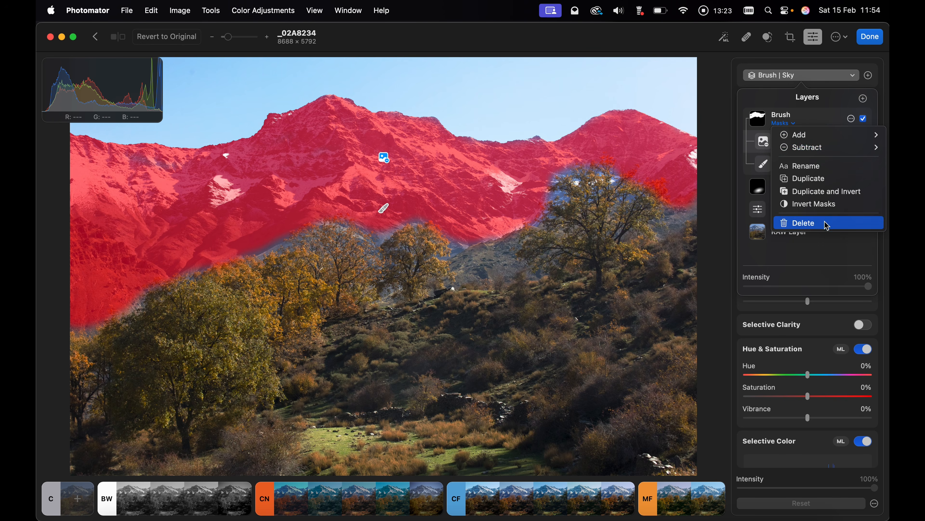
Set the masked mountains' Contrast to 58%, Black Point to 29%, Exposure to -24% and Clarity to -18%
left_click(667, 44)
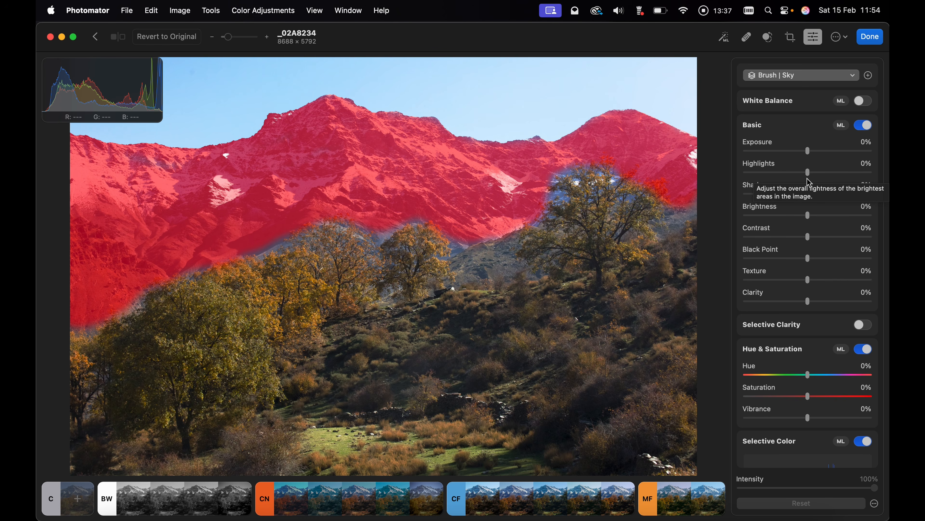
left_click_drag(811, 240, 828, 263)
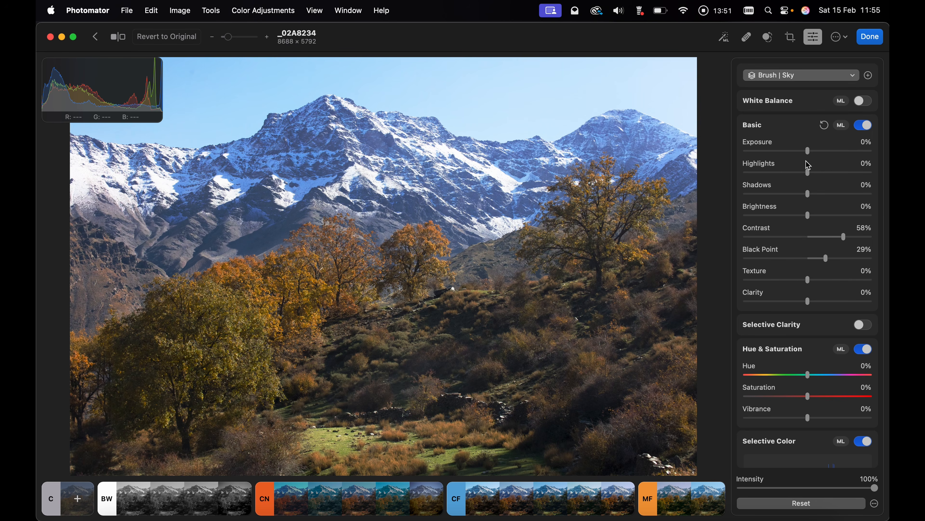
left_click_drag(807, 150, 802, 155)
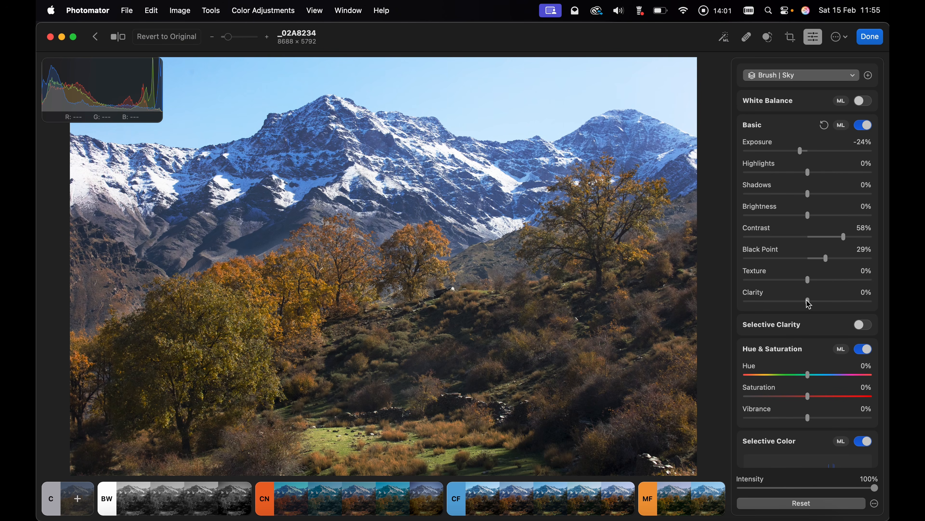
left_click_drag(810, 303, 774, 300)
left_click_drag(765, 300, 798, 303)
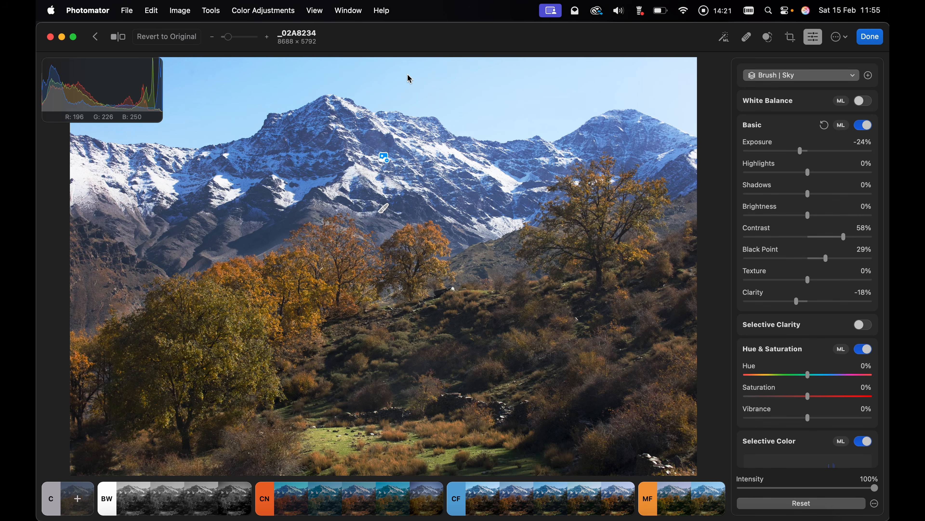
Compare the edited photo with the original and test the Brush layer's overall intensity, leaving it at 100%
left_click(118, 37)
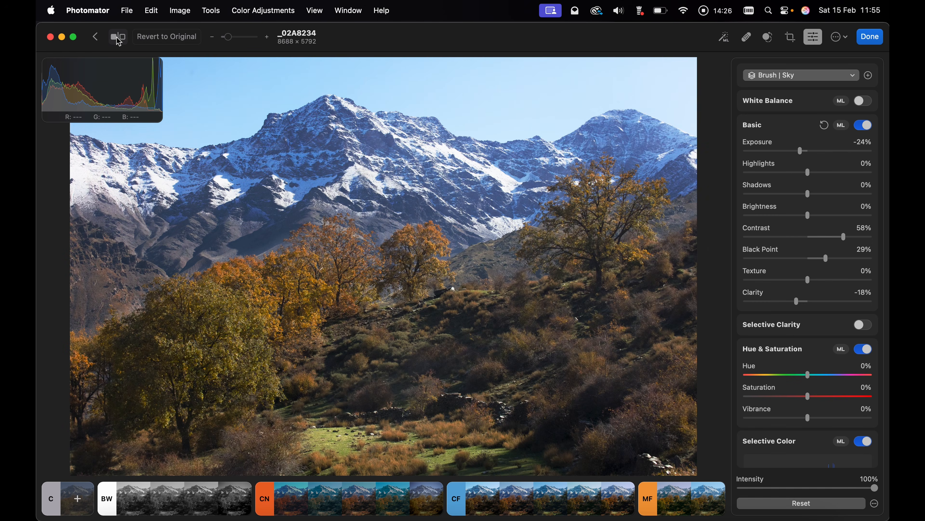
left_click(119, 37)
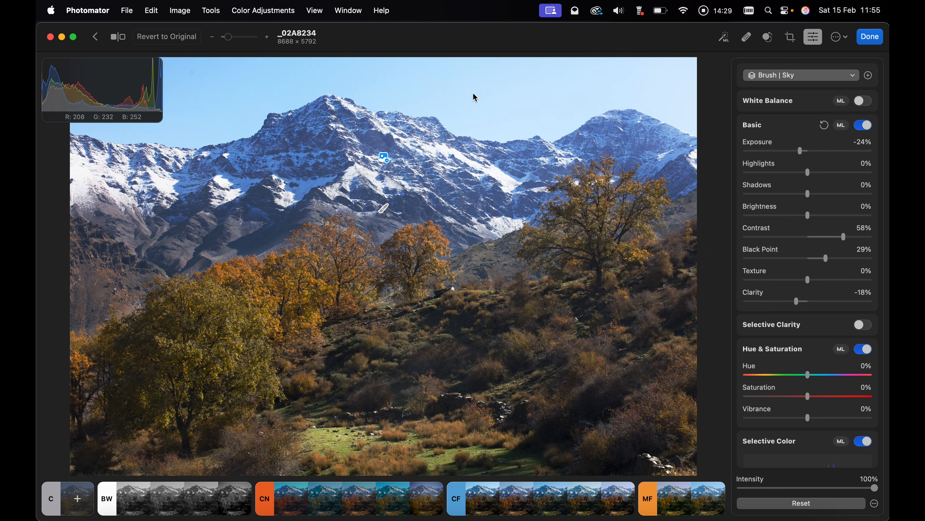
scroll(810, 113, "up", 1)
left_click(855, 78)
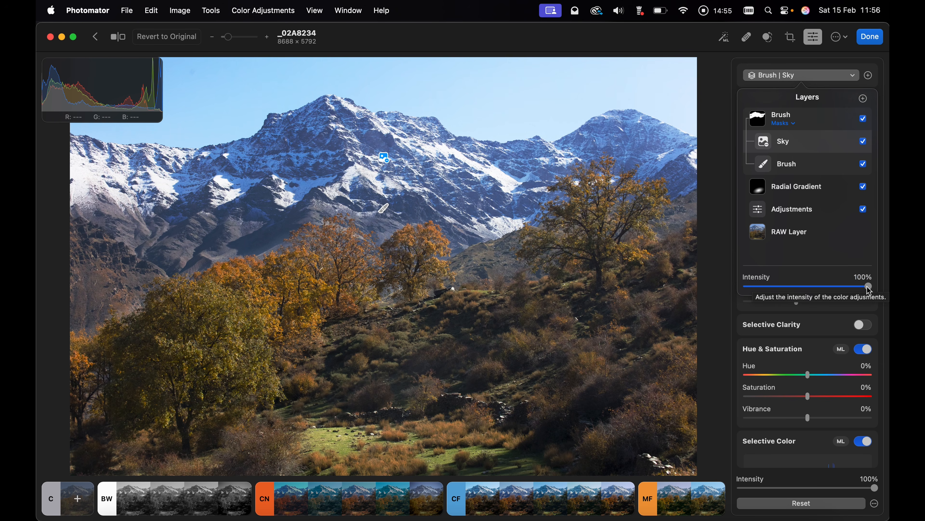
left_click(808, 121)
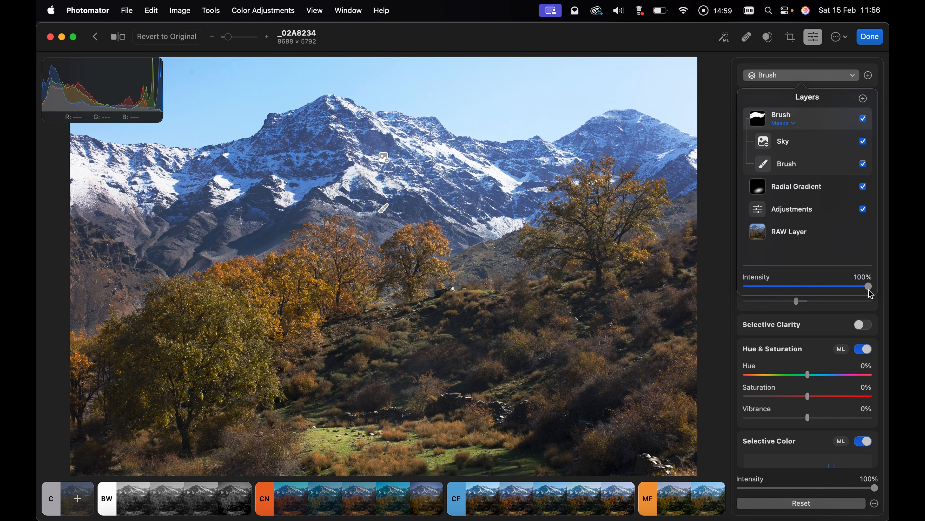
left_click_drag(870, 290, 889, 294)
Add a new layer masked by an automatic sky selection
left_click(870, 77)
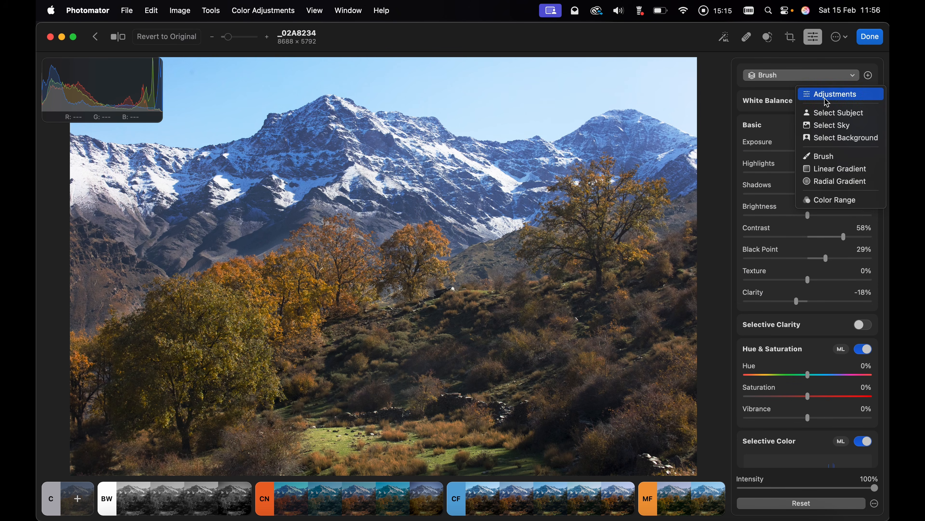
left_click(828, 126)
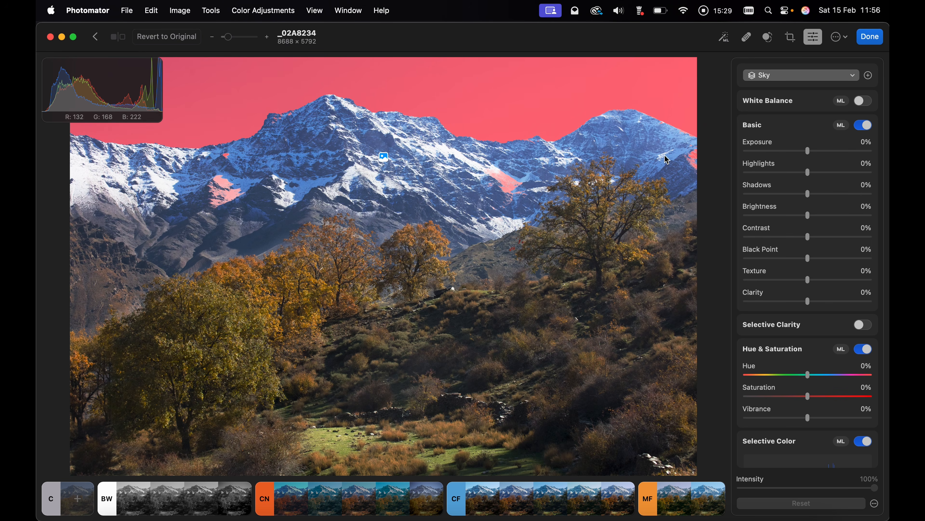
left_click(853, 78)
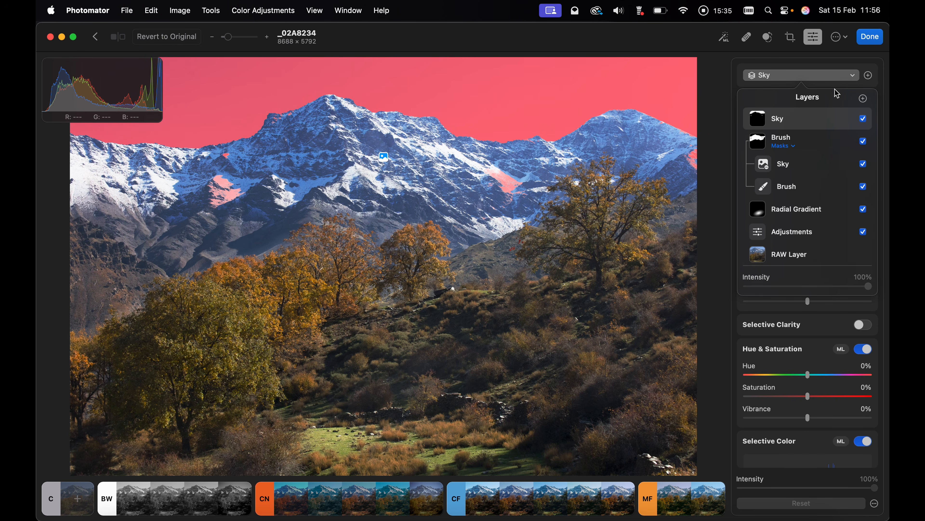
left_click(834, 76)
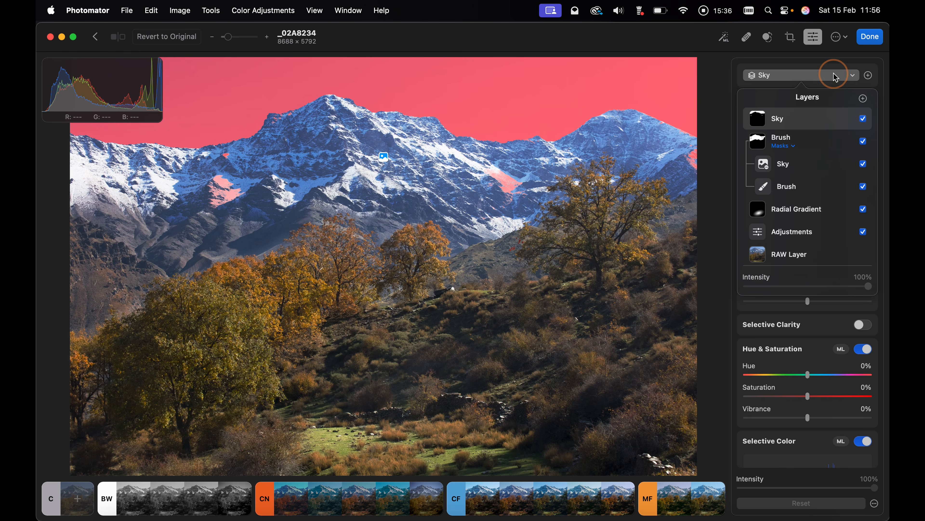
Subtract a brush mask from the Sky layer, painting out the wrongly selected snow patches on the mountain slopes
left_click(853, 76)
left_click(852, 119)
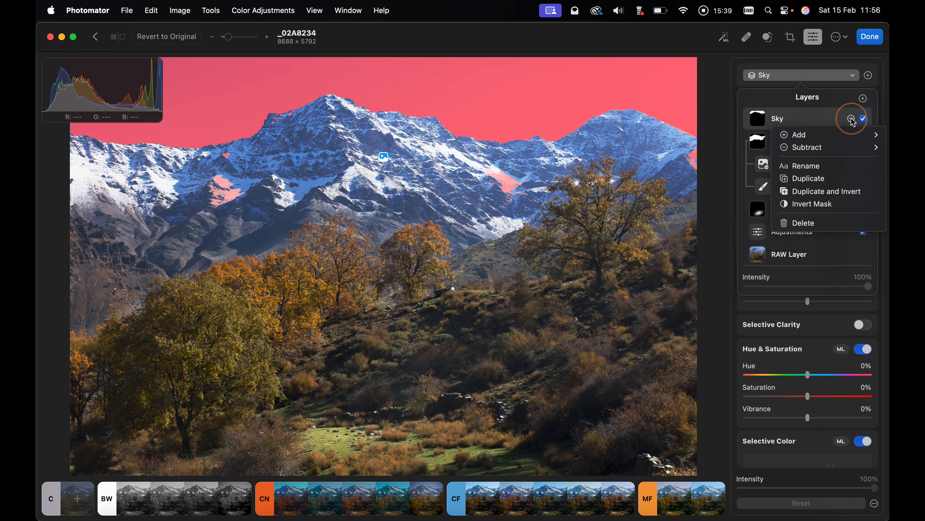
mouse_move(799, 149)
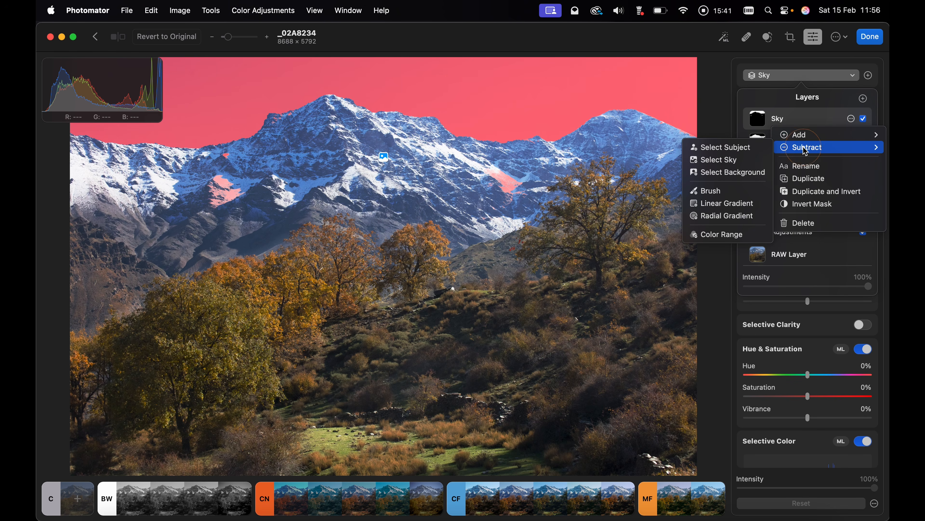
left_click(722, 195)
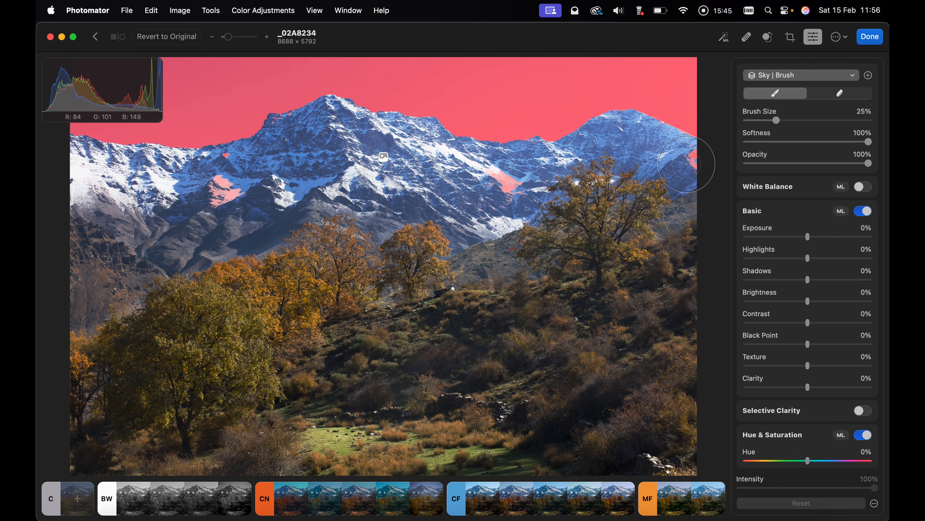
mouse_move(686, 166)
left_mouse_down()
mouse_move(702, 157)
mouse_move(687, 167)
left_mouse_up()
mouse_move(489, 175)
left_mouse_down()
mouse_move(509, 182)
mouse_move(503, 196)
left_mouse_up()
mouse_move(229, 191)
left_mouse_down()
mouse_move(182, 197)
mouse_move(222, 180)
mouse_move(227, 163)
mouse_move(198, 195)
left_mouse_up()
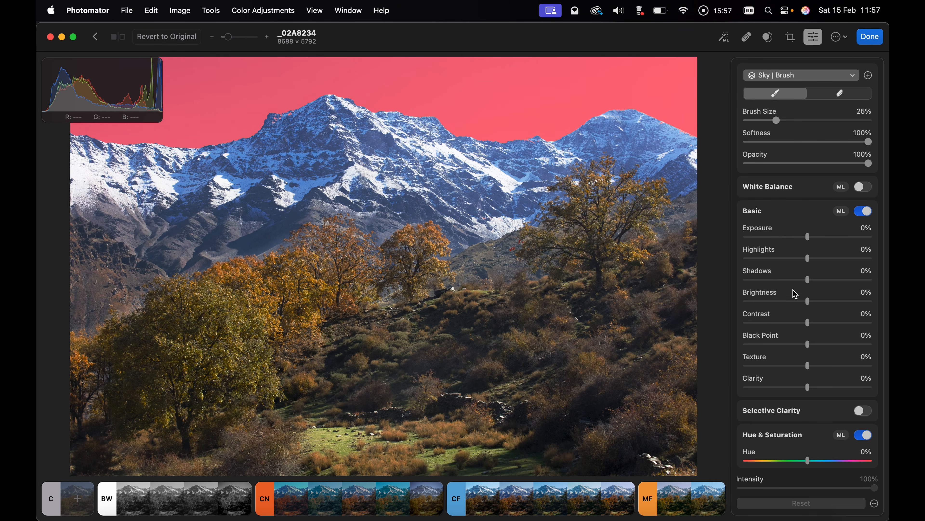
Set the Sky layer's Saturation to -25%
scroll(797, 379, "down", 2)
scroll(798, 379, "down", 6)
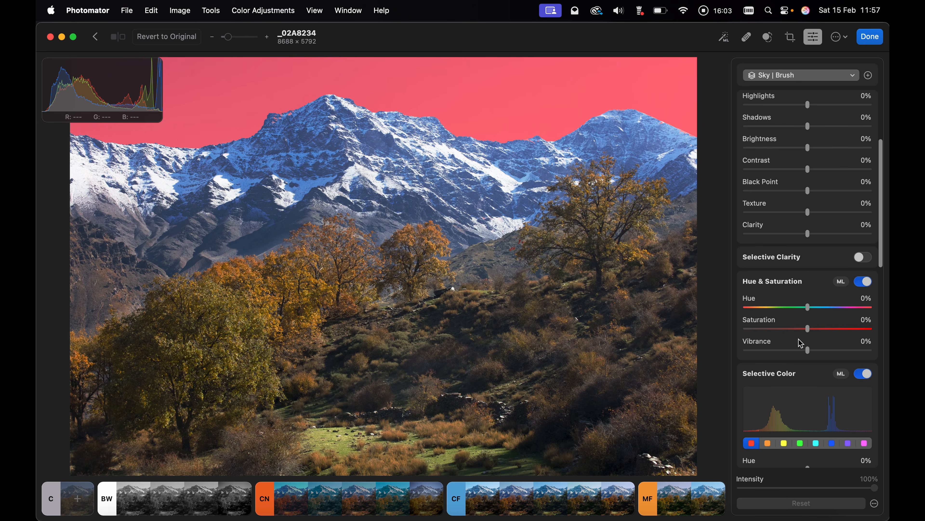
mouse_move(811, 333)
left_mouse_down()
mouse_move(779, 332)
mouse_move(887, 326)
mouse_move(794, 325)
left_mouse_up()
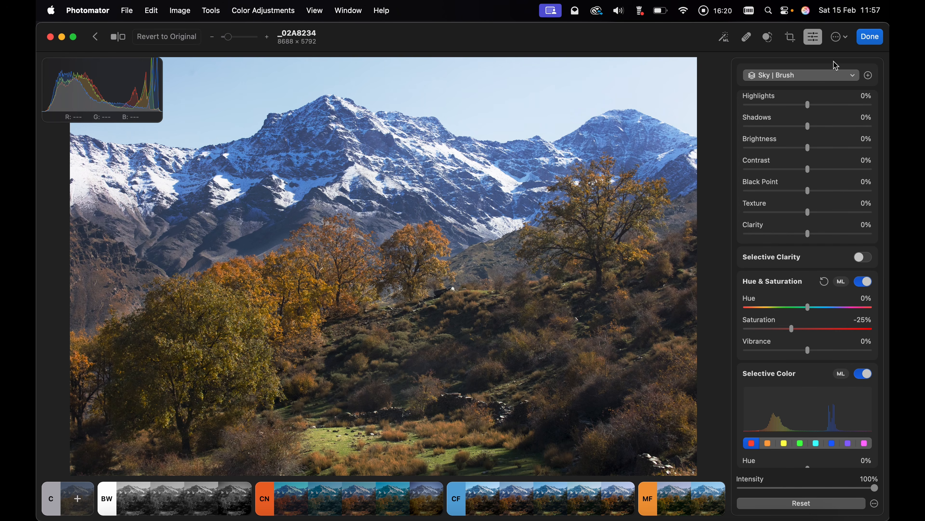
Add a Color Range layer, sampling the orange autumn foliage as its color
left_click(869, 76)
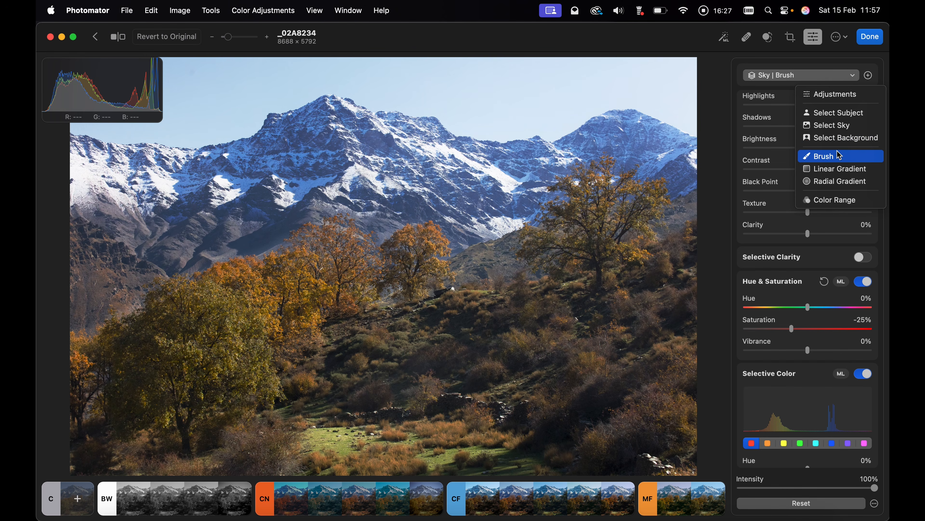
left_click(829, 200)
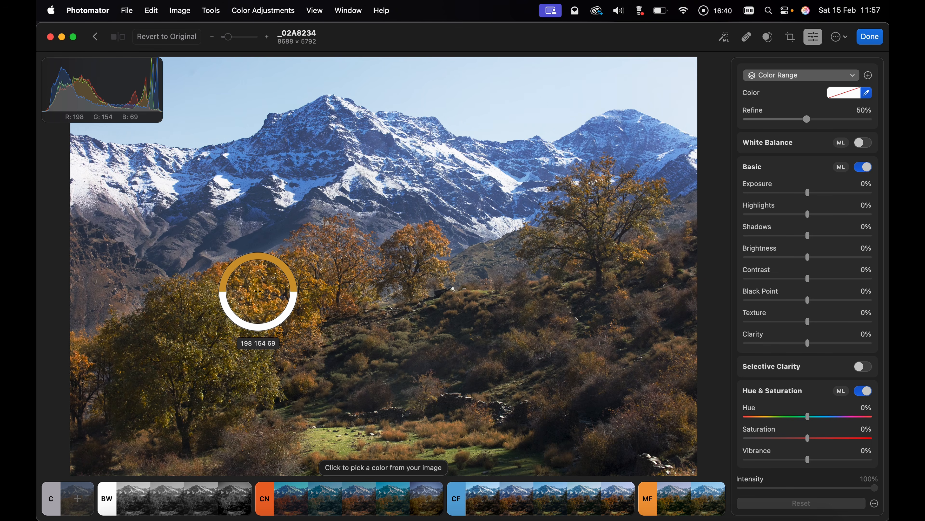
left_click(258, 291)
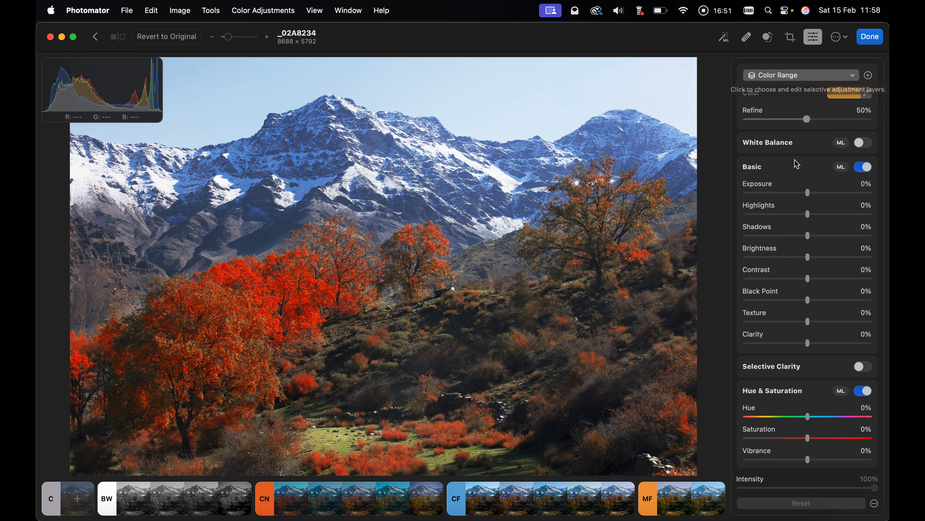
Set the orange foliage layer's Exposure to 39%, Brightness to 11%, Saturation to 36% and Vibrance to 9%
left_click(808, 195)
left_click_drag(809, 196, 822, 197)
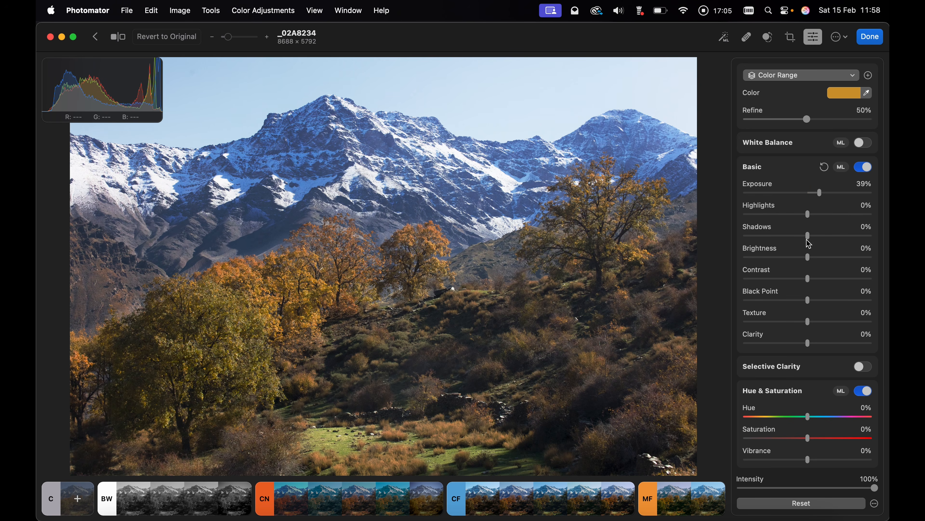
left_click_drag(810, 261, 817, 260)
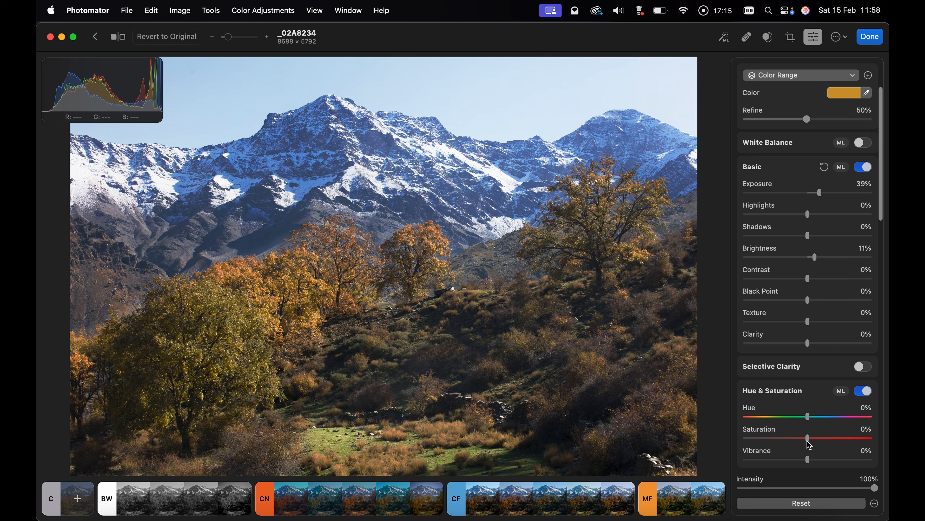
left_click_drag(809, 439, 833, 441)
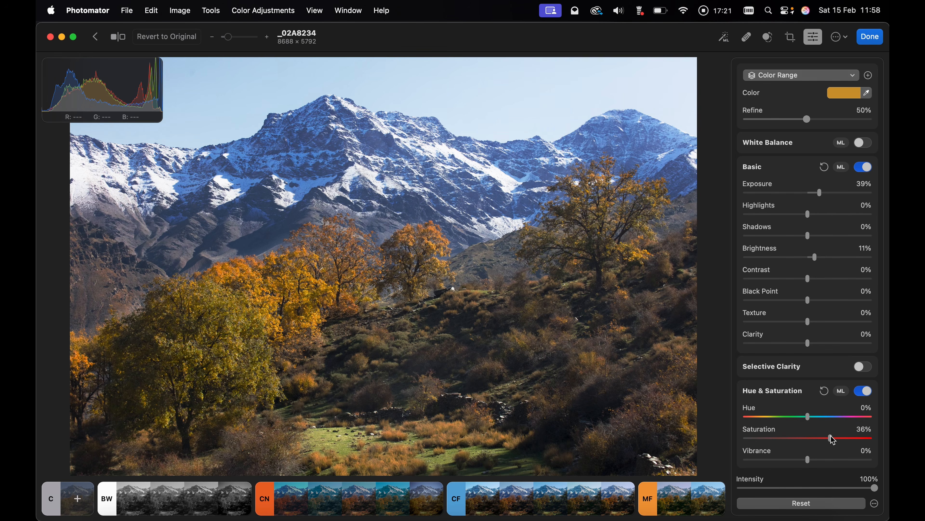
scroll(834, 437, "down", 5)
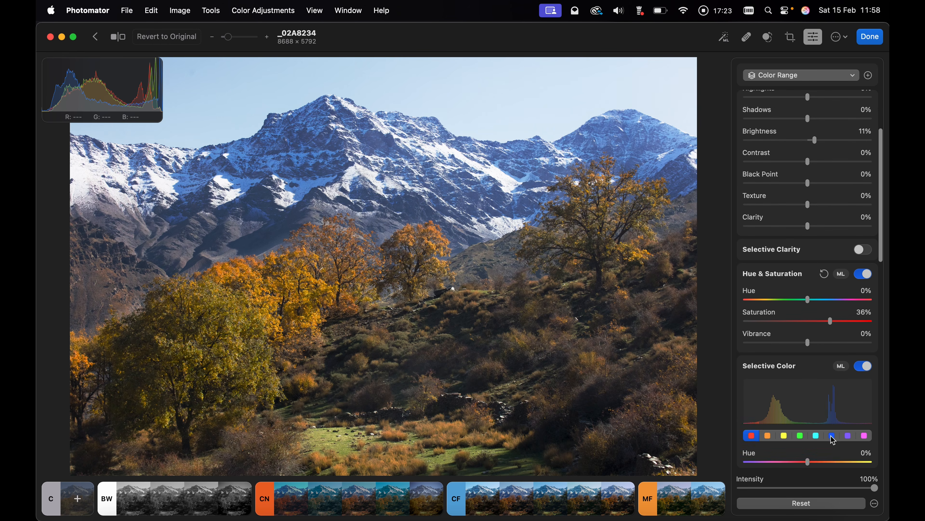
left_click_drag(808, 327, 815, 330)
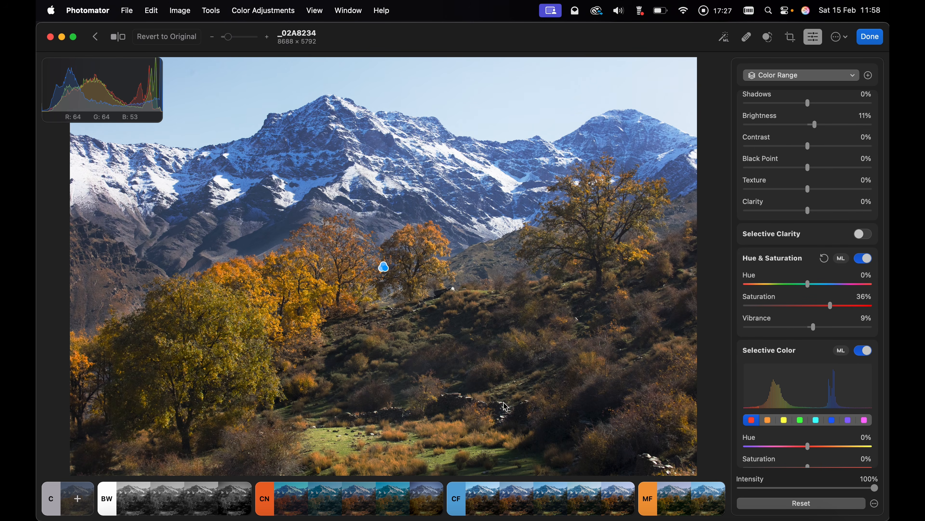
scroll(808, 370, "down", 3)
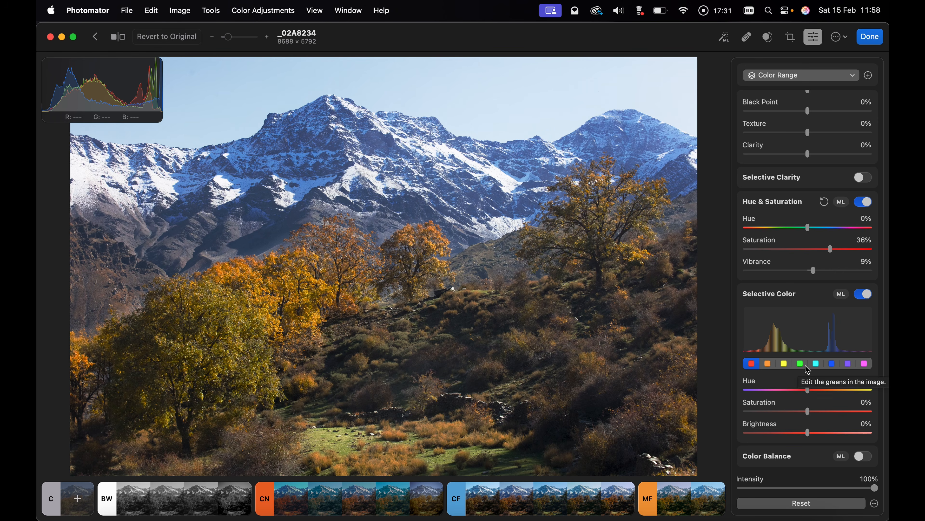
scroll(810, 323, "up", 10)
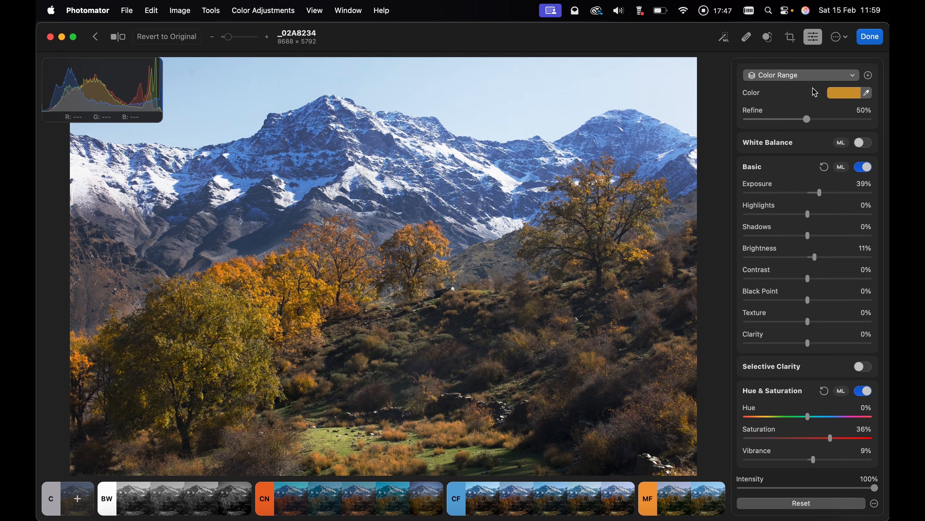
Add a second Color Range layer, sampling the yellow-green grass in the sunlit foreground as its color
left_click(868, 76)
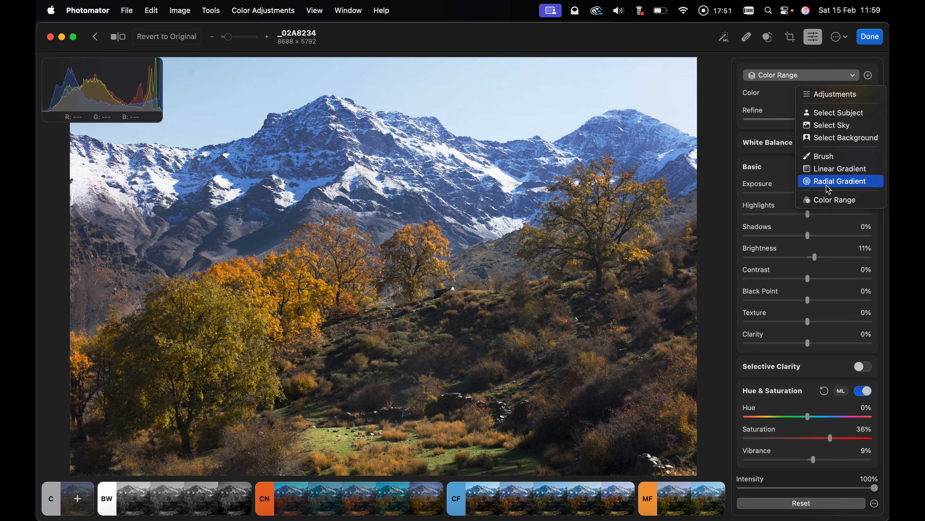
left_click(834, 200)
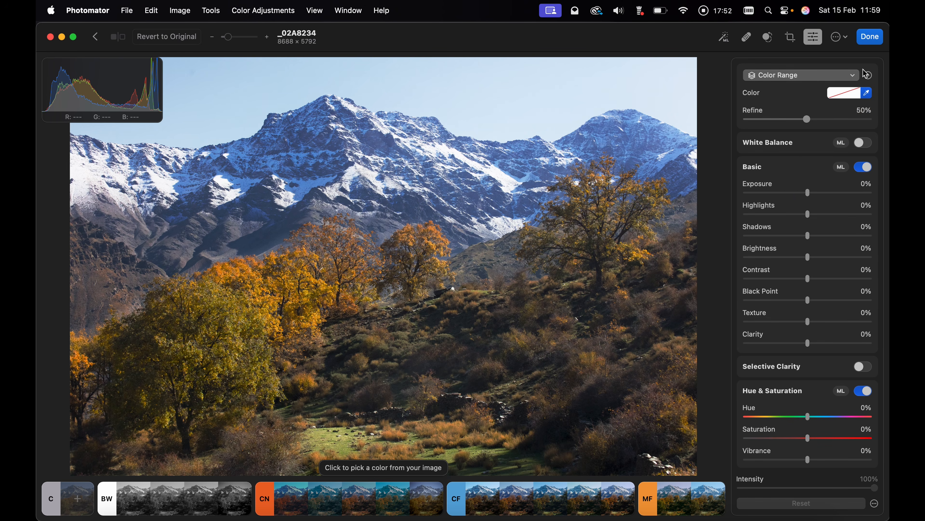
left_click(854, 75)
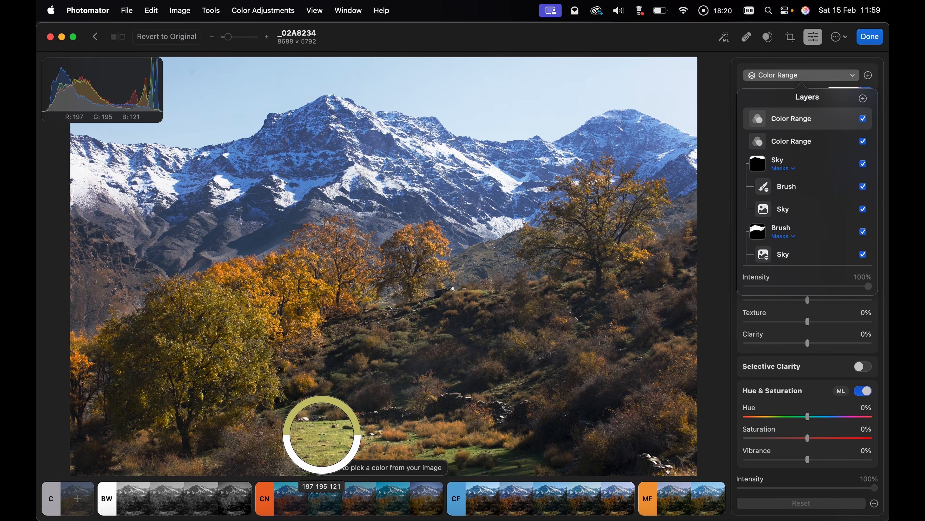
left_click(322, 434)
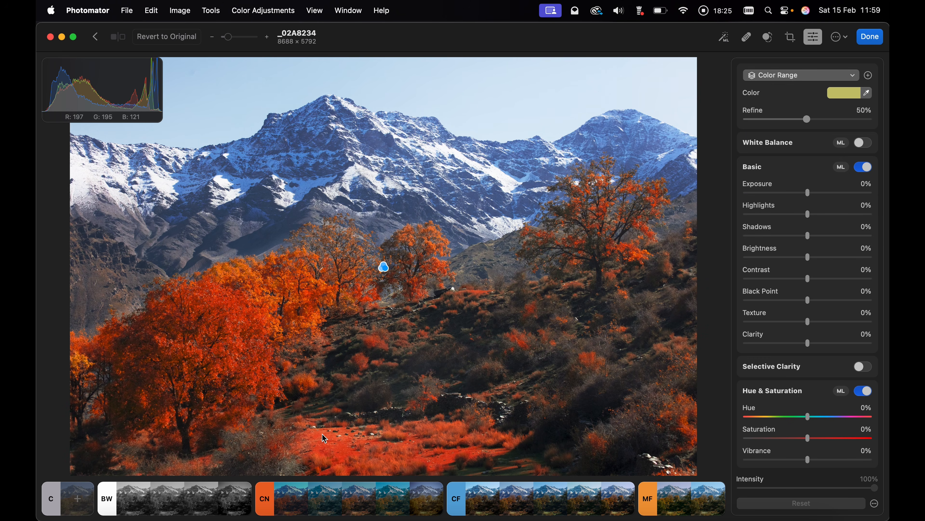
Narrow the new color range selection by setting its Refine value to 41%
left_click(853, 76)
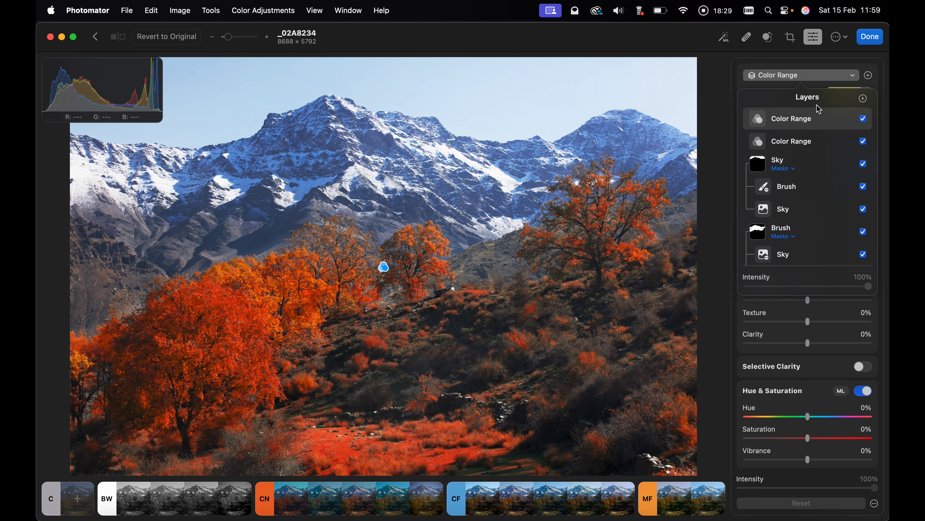
left_click(795, 65)
left_click_drag(808, 122, 788, 122)
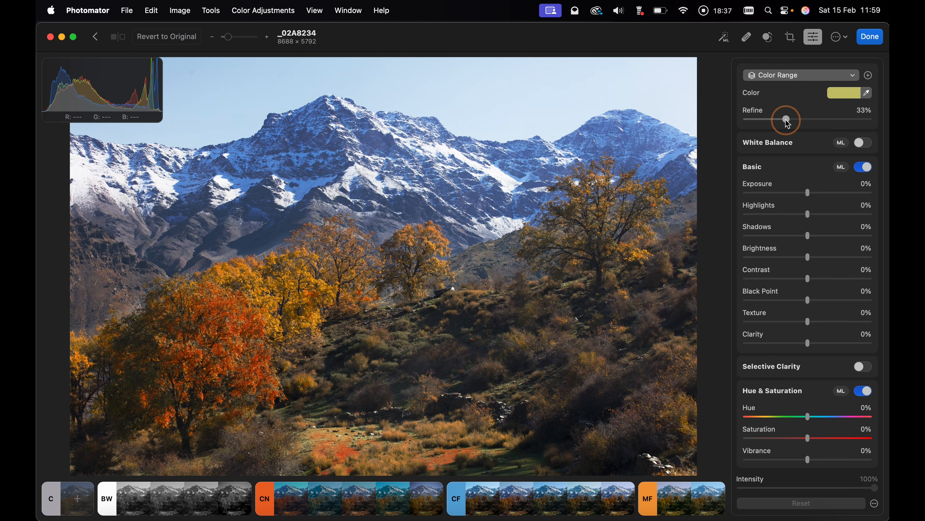
left_click_drag(786, 120, 795, 122)
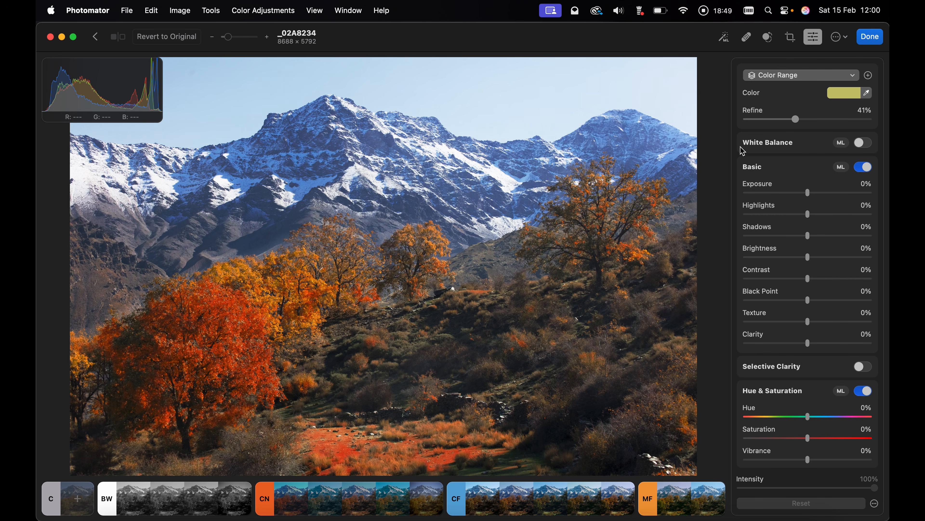
Subtract a Brush mask from the newest Color Range layer, painting out the foreground grass, hillside and other trees except the large left tree
left_click(853, 76)
mouse_move(819, 116)
left_click(851, 119)
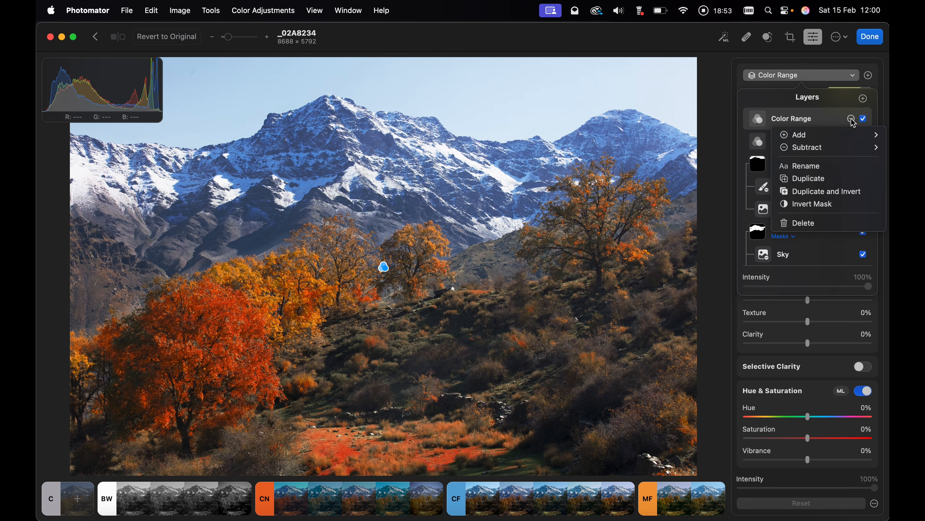
mouse_move(807, 148)
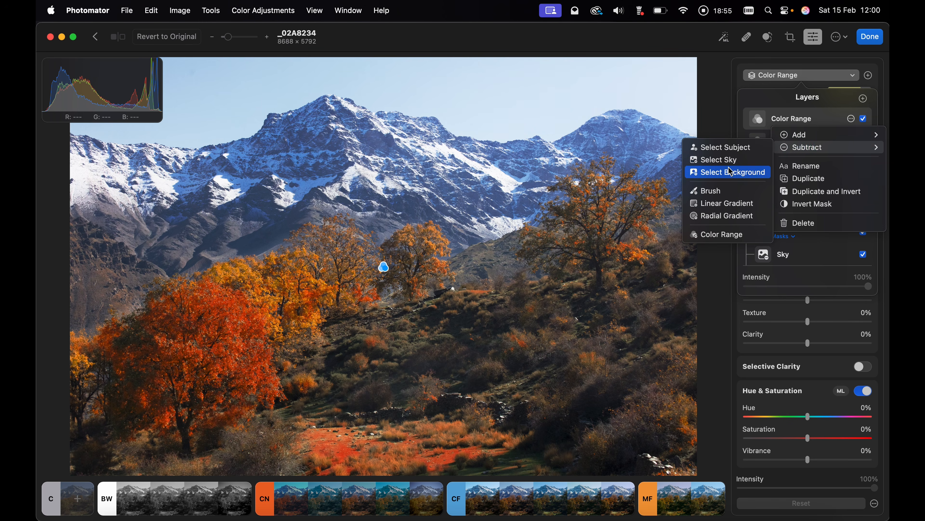
left_click(716, 192)
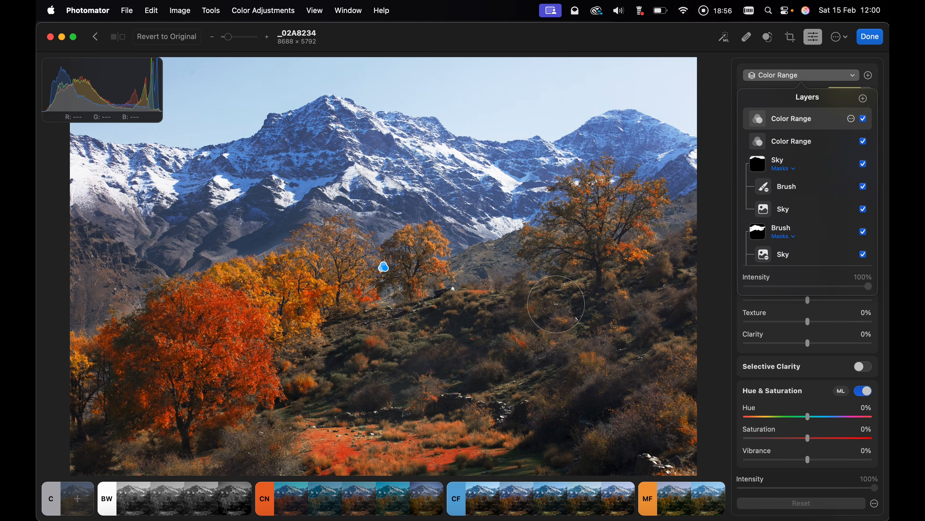
mouse_move(346, 445)
left_mouse_down()
mouse_move(284, 457)
mouse_move(288, 432)
mouse_move(302, 427)
mouse_move(355, 464)
mouse_move(473, 430)
mouse_move(419, 427)
mouse_move(357, 471)
mouse_move(309, 464)
left_mouse_up()
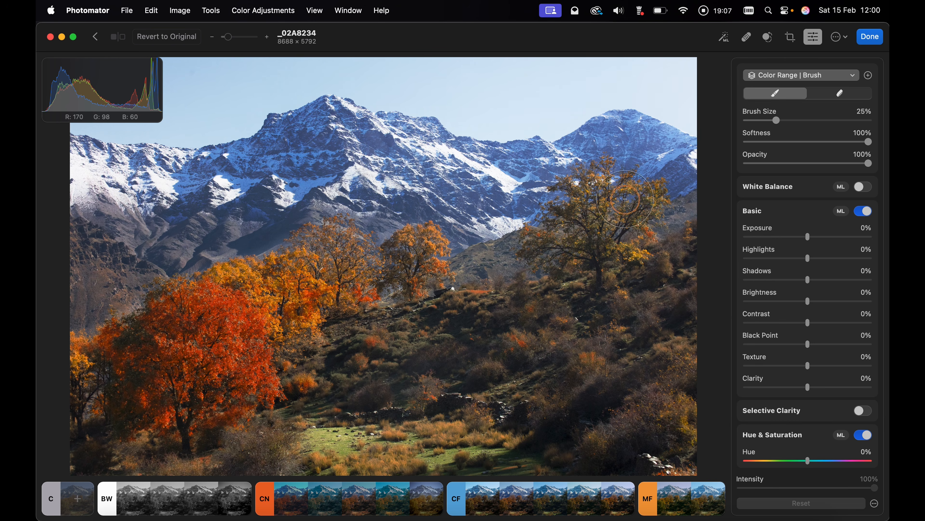
mouse_move(412, 298)
left_mouse_down()
mouse_move(444, 238)
mouse_move(426, 276)
mouse_move(399, 295)
mouse_move(345, 295)
mouse_move(299, 309)
mouse_move(296, 266)
mouse_move(389, 383)
mouse_move(364, 315)
mouse_move(314, 362)
mouse_move(321, 373)
mouse_move(391, 344)
left_mouse_up()
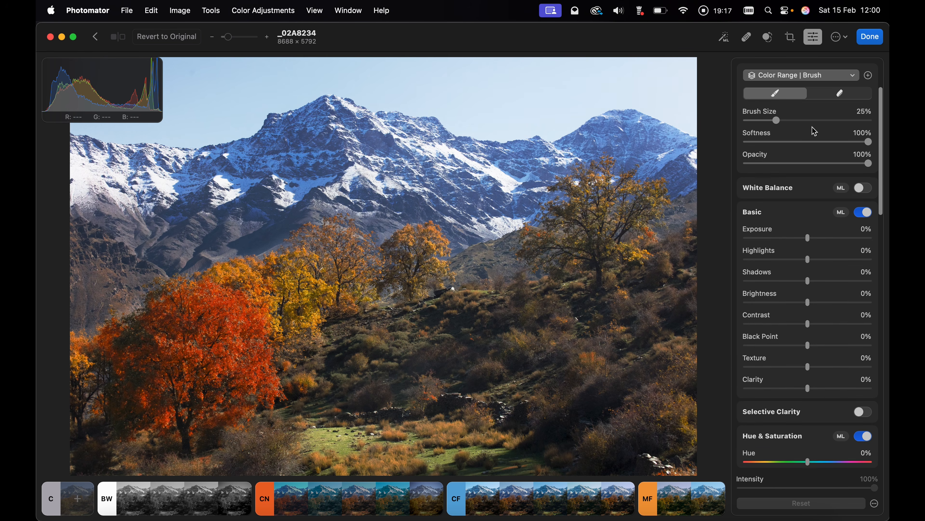
Set the newest Color Range layer's Exposure to 61% and Contrast to 34% to brighten the large left tree
left_click(855, 77)
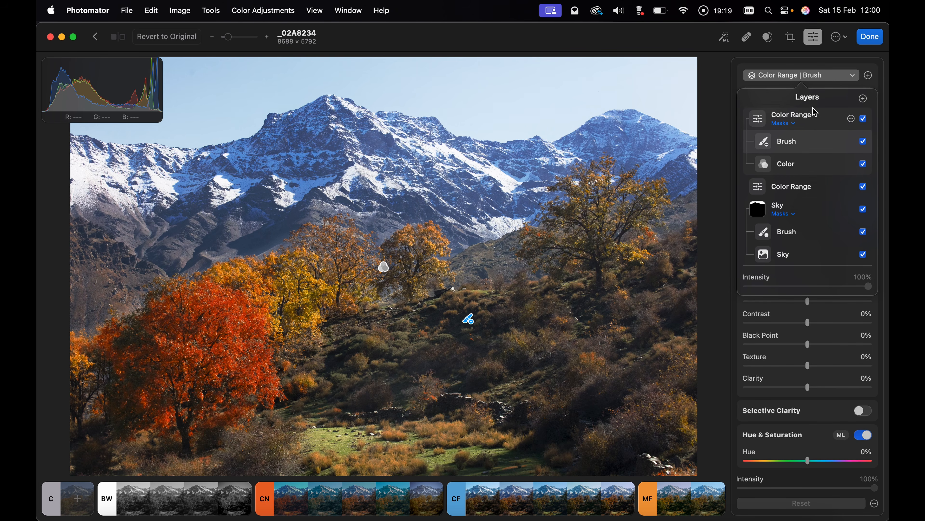
left_click(818, 120)
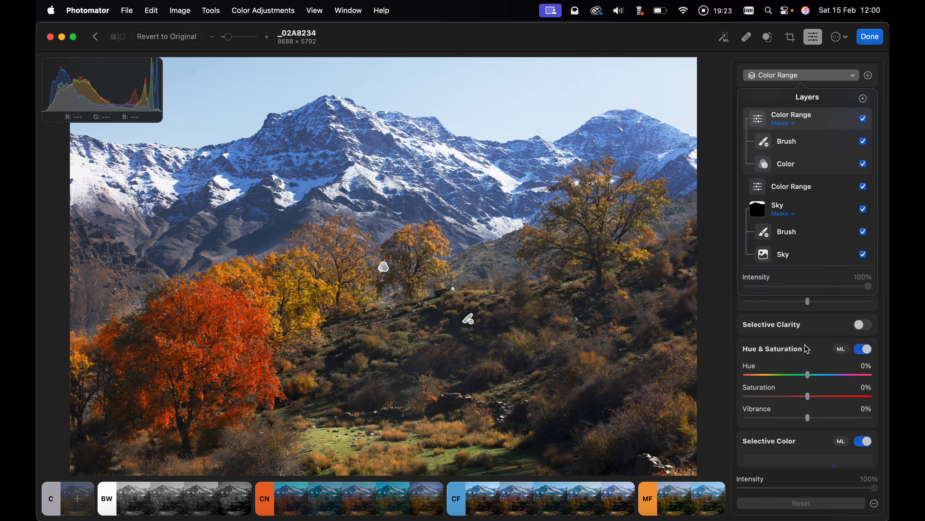
scroll(807, 349, "down", 5)
scroll(807, 349, "up", 5)
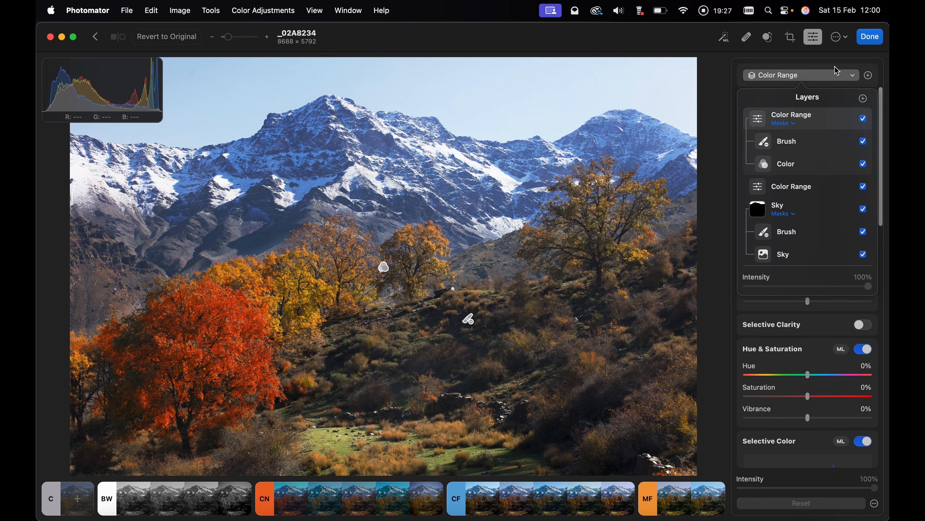
left_click(836, 77)
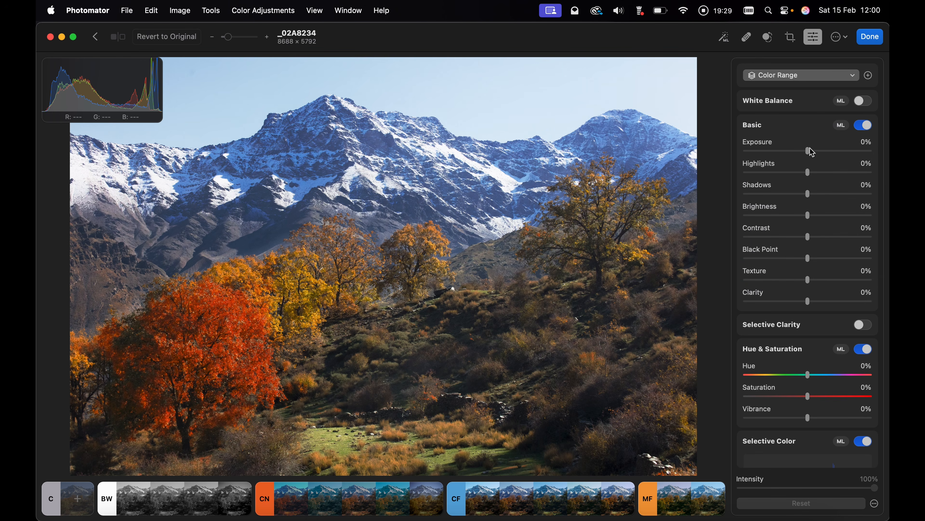
left_click_drag(811, 153, 824, 151)
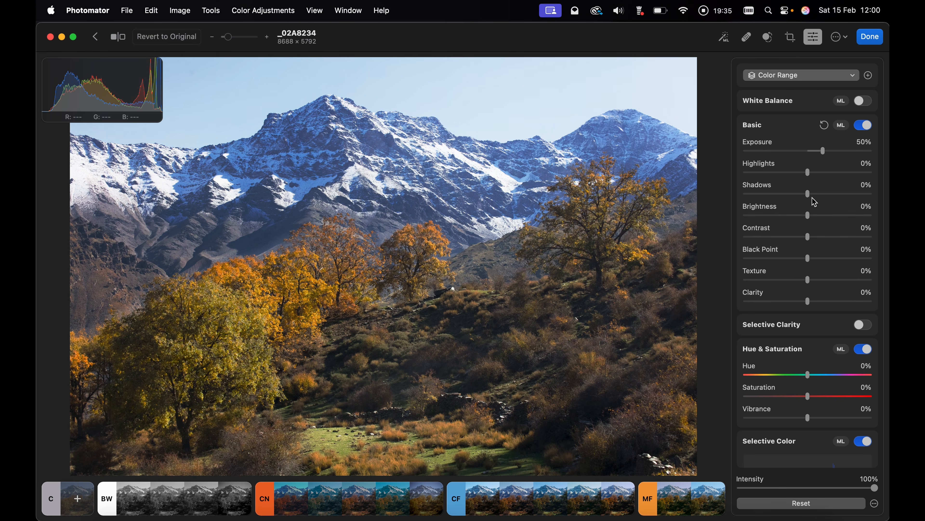
left_click_drag(809, 236, 830, 237)
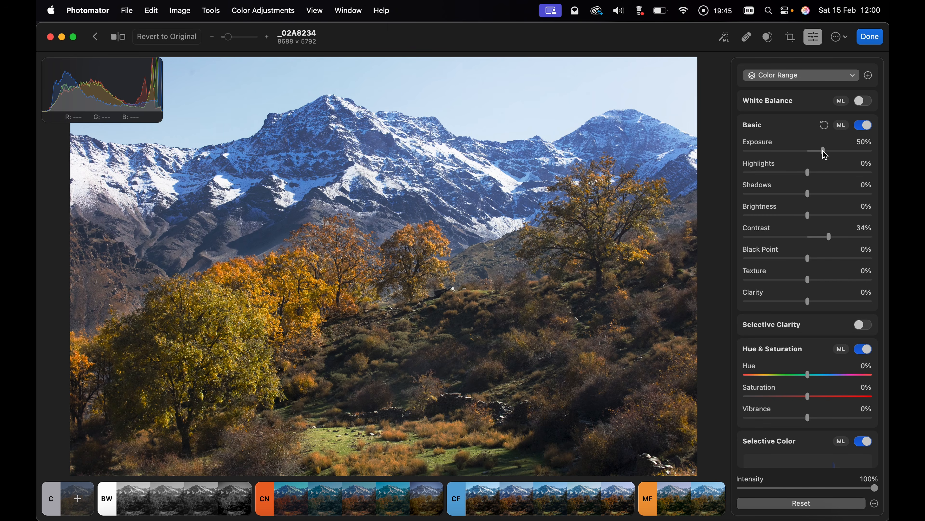
left_click_drag(825, 154, 792, 155)
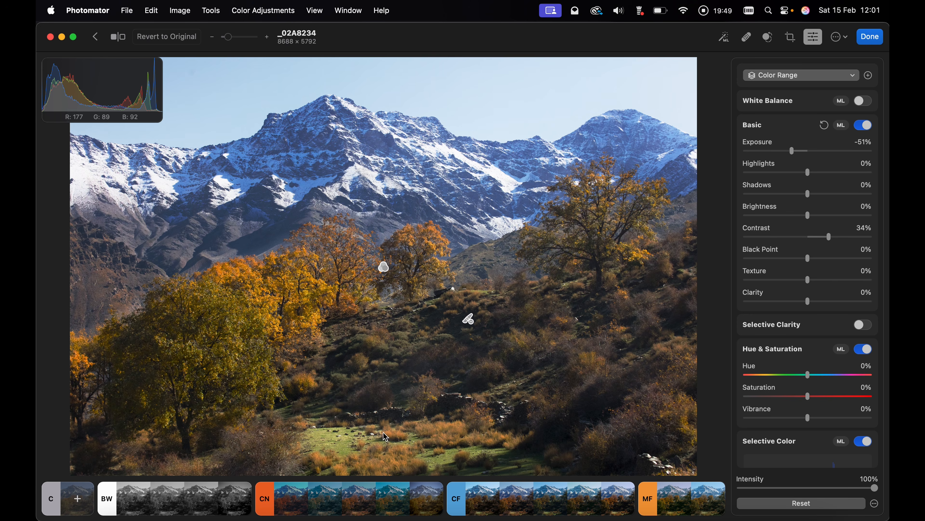
left_click_drag(794, 156, 830, 160)
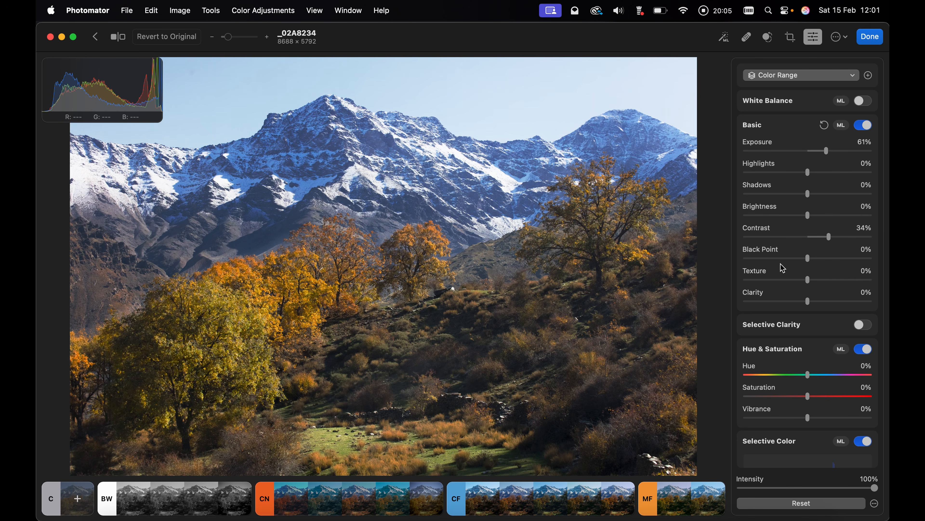
scroll(813, 271, "down", 5)
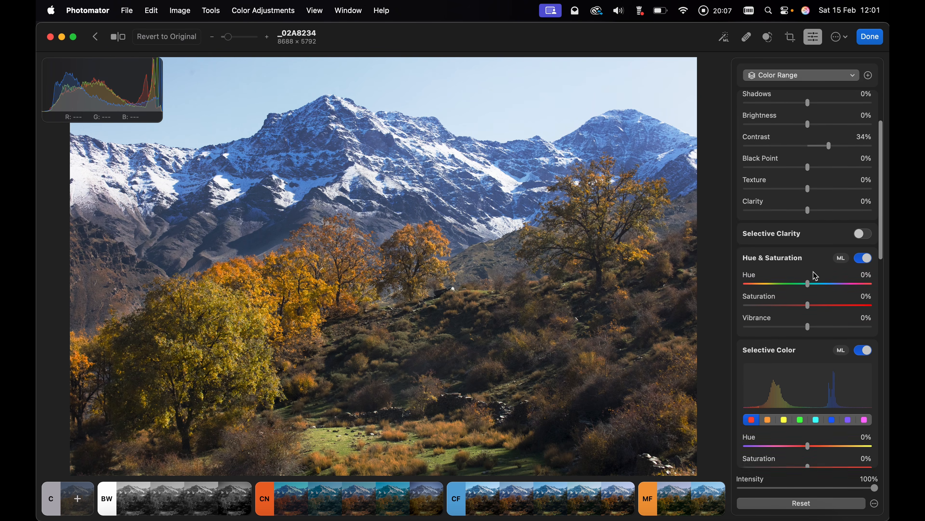
scroll(815, 276, "up", 3)
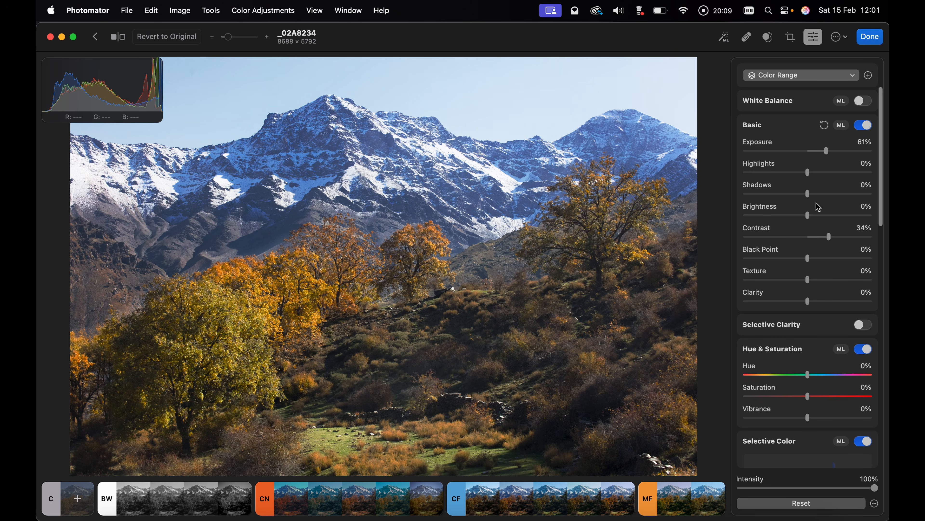
Add a Linear Gradient layer and rotate and move it diagonally to cover the hillside and tree on the photo's right side
left_click(855, 78)
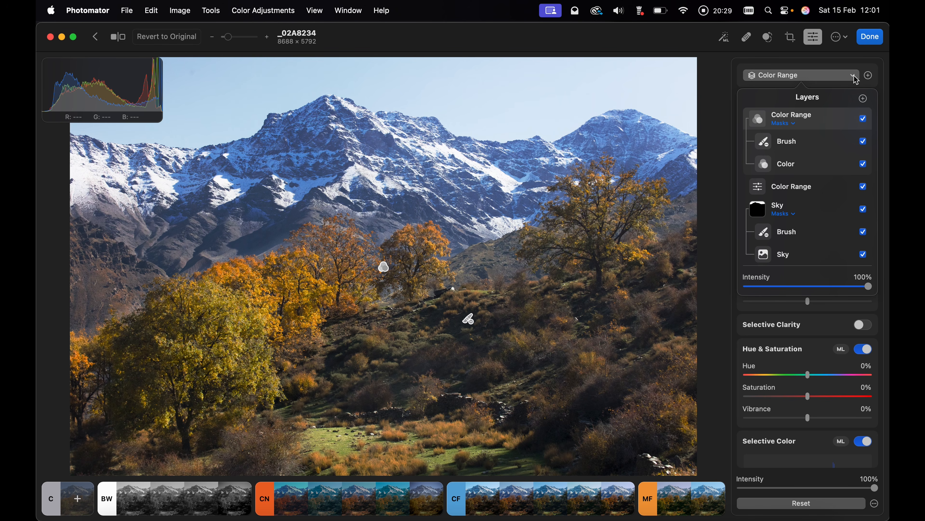
left_click(869, 75)
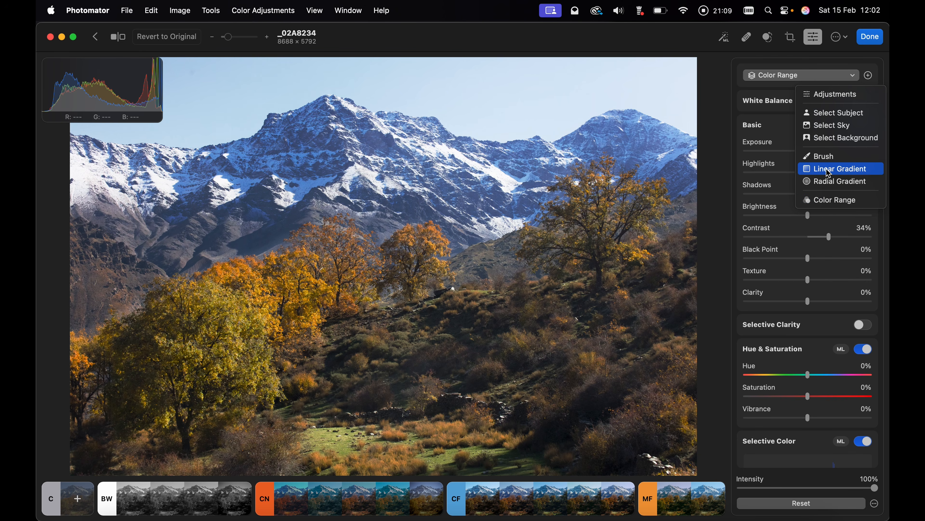
left_click(809, 171)
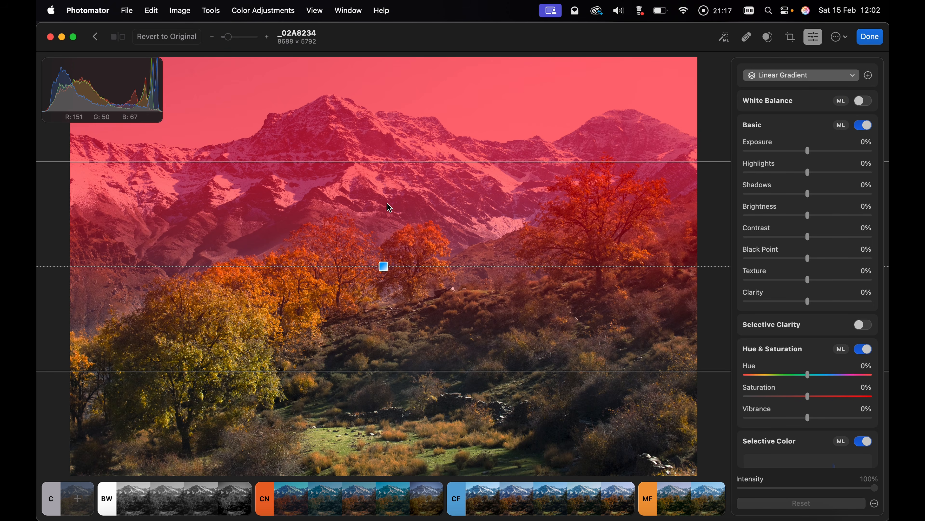
left_click_drag(384, 267, 379, 369)
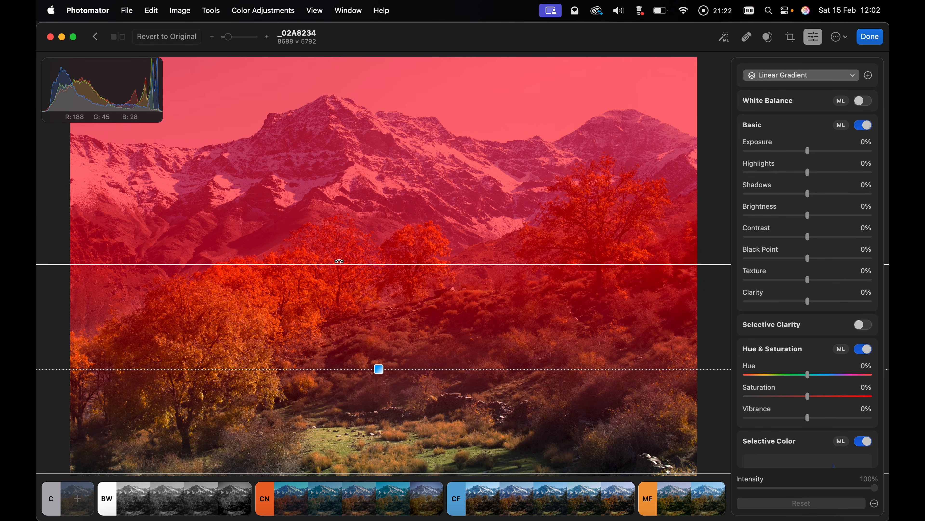
left_click_drag(362, 250, 884, 359)
left_click_drag(522, 291, 502, 391)
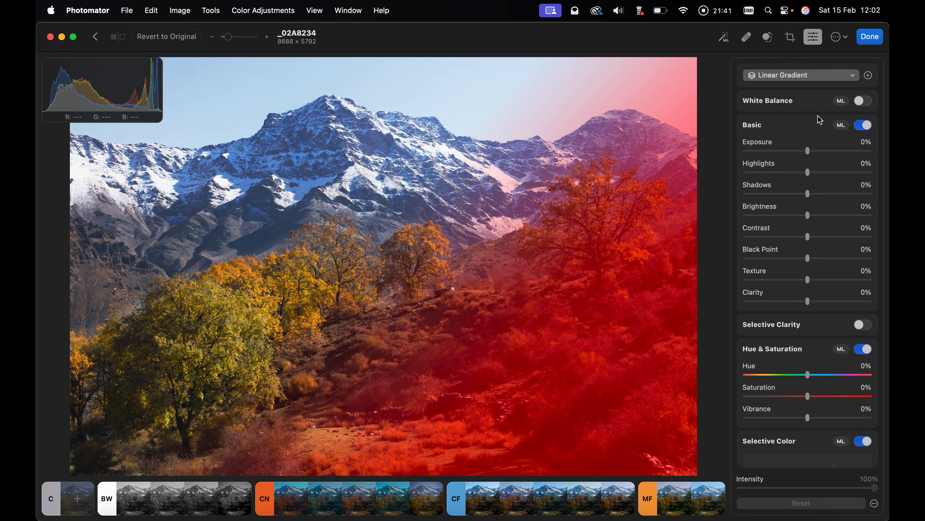
Set the Linear Gradient layer's Exposure to 20%, Highlights to 12% and Contrast to 14%
scroll(815, 135, "up", 2)
left_click(809, 154)
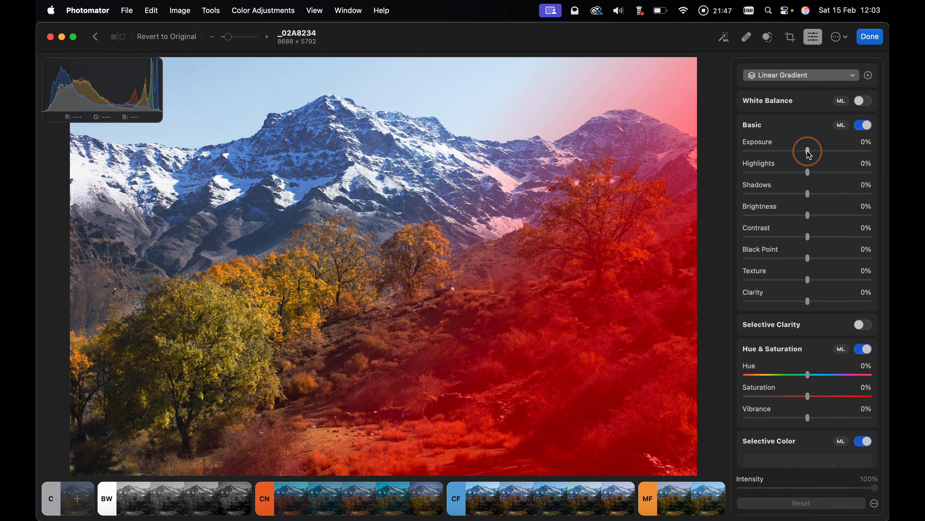
left_click_drag(809, 154, 814, 155)
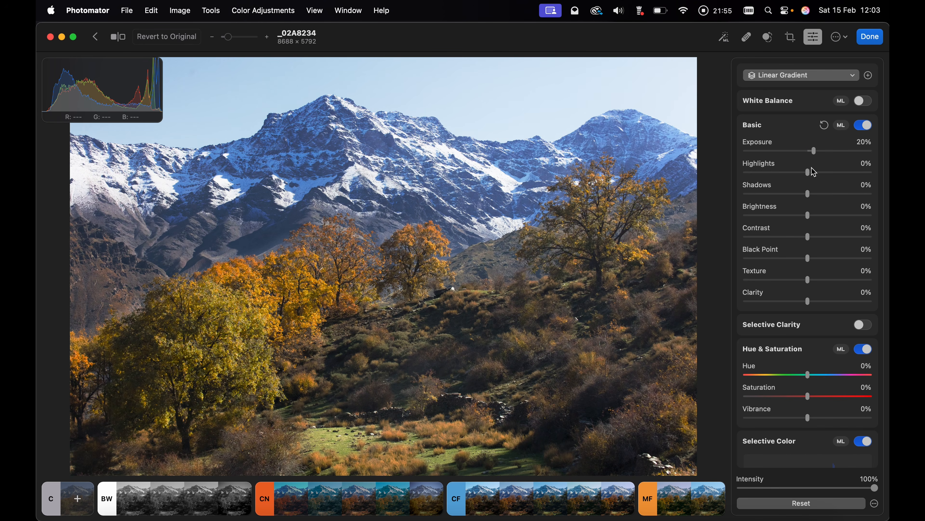
left_click_drag(807, 173, 815, 174)
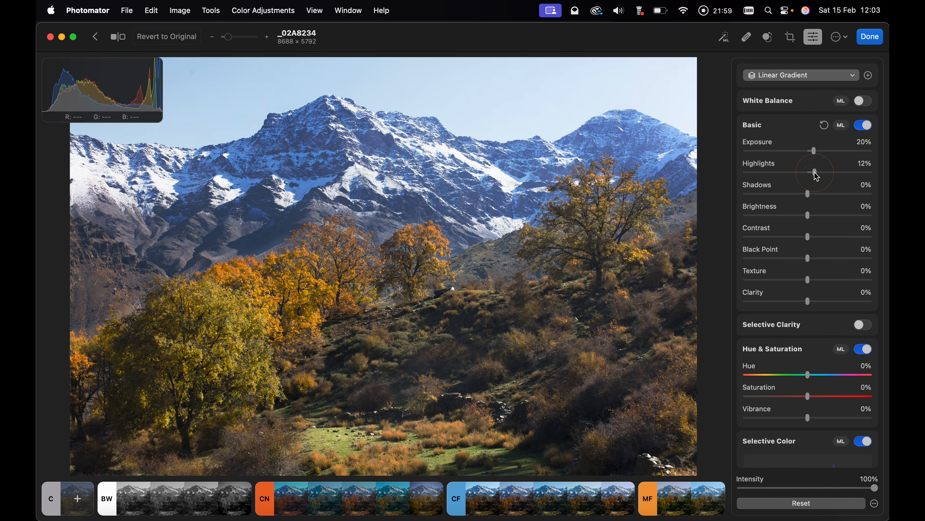
left_click_drag(808, 238, 817, 241)
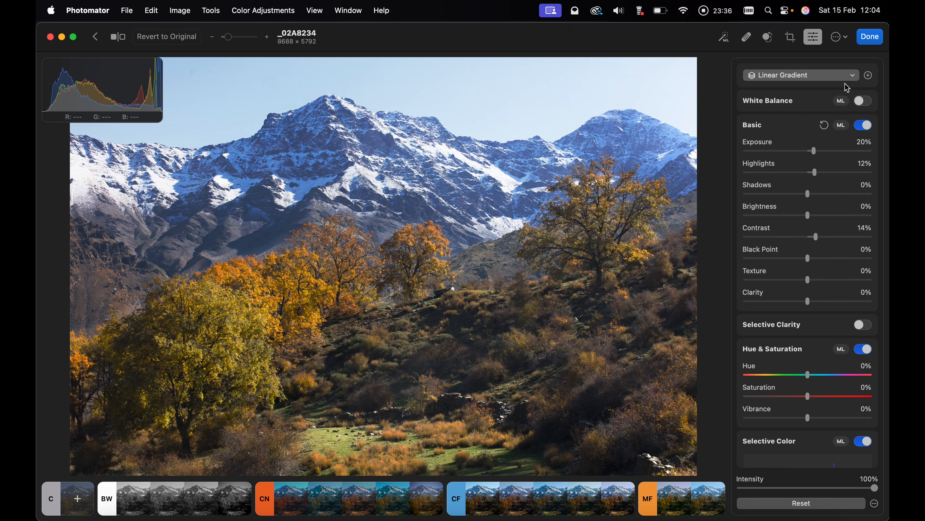
Add a Brush layer and paint its mask over the bright rocks in the photo's lower-right corner
left_click(870, 76)
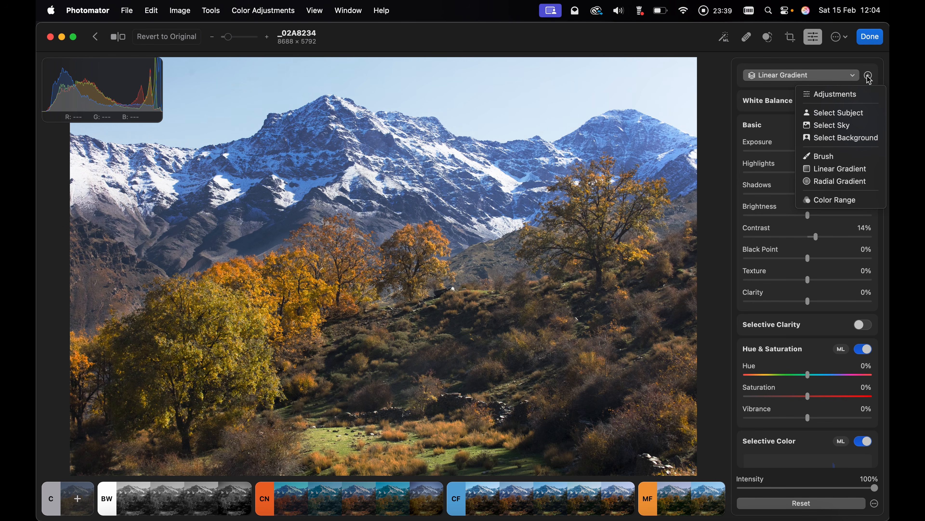
left_click(870, 76)
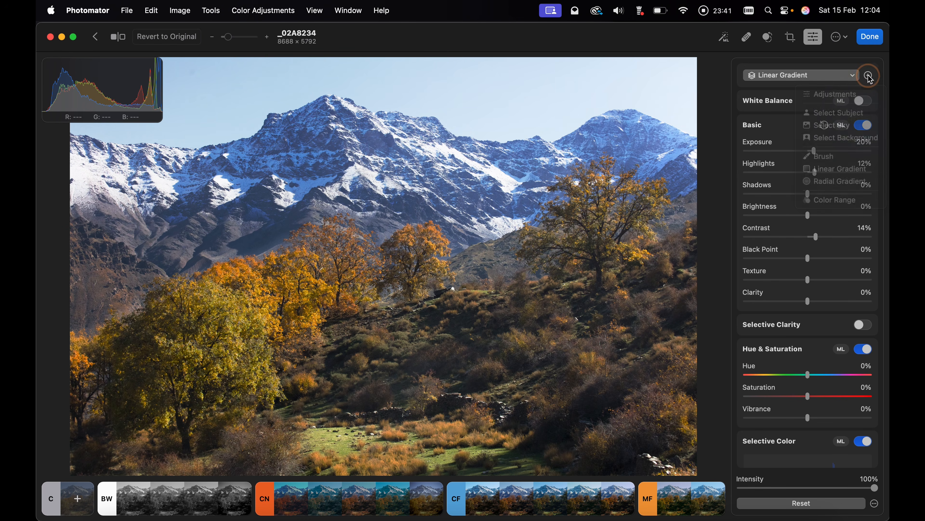
left_click(869, 77)
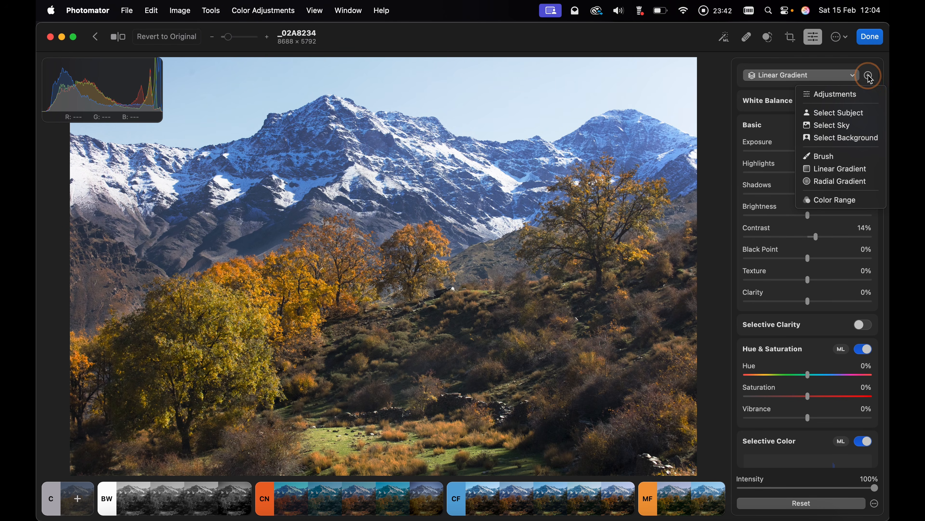
left_click(829, 158)
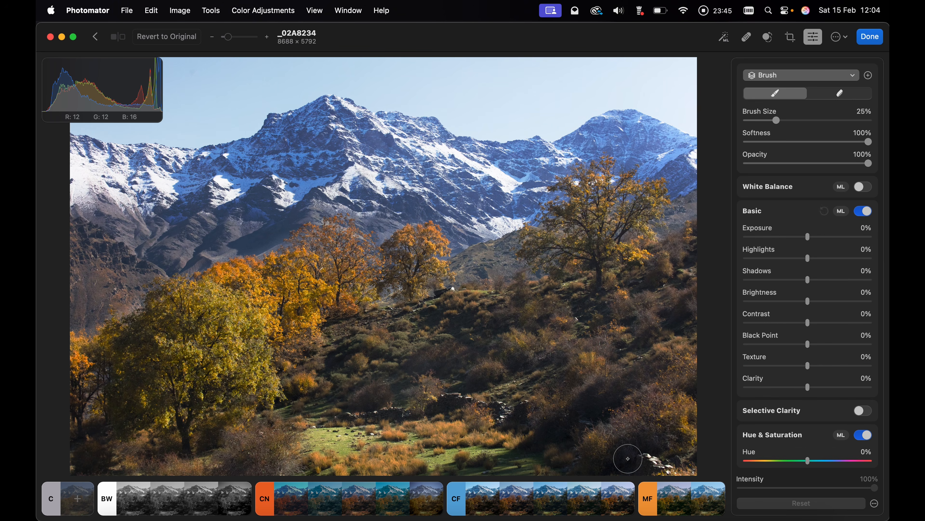
mouse_move(645, 460)
left_mouse_down()
mouse_move(672, 468)
mouse_move(655, 464)
left_mouse_up()
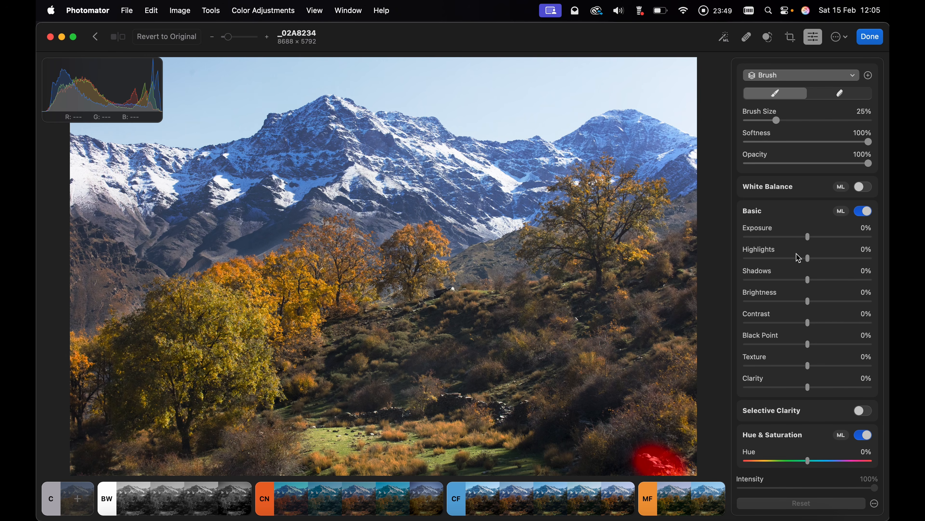
Darken the masked rocks by setting Exposure to -49%, Highlights to -100% and Brightness to -39%
left_click(811, 239)
left_click_drag(811, 239, 751, 270)
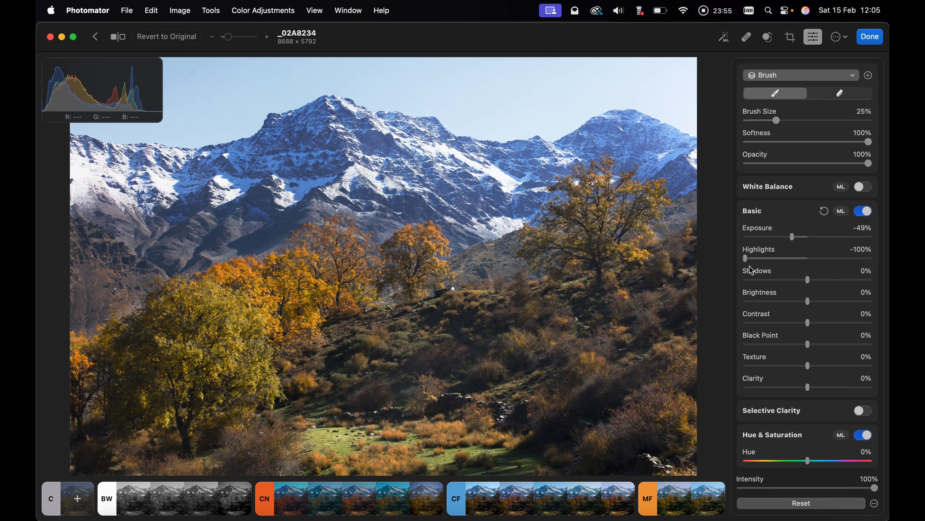
left_click_drag(808, 301, 783, 304)
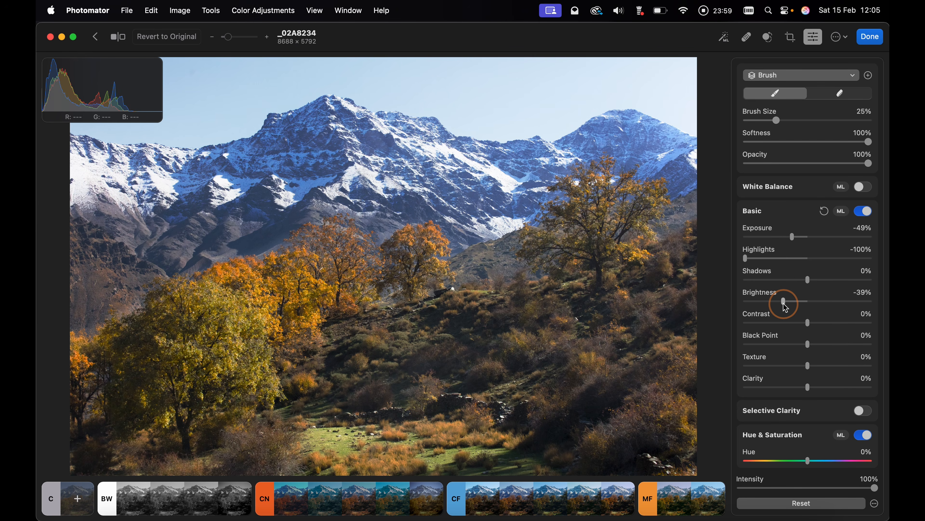